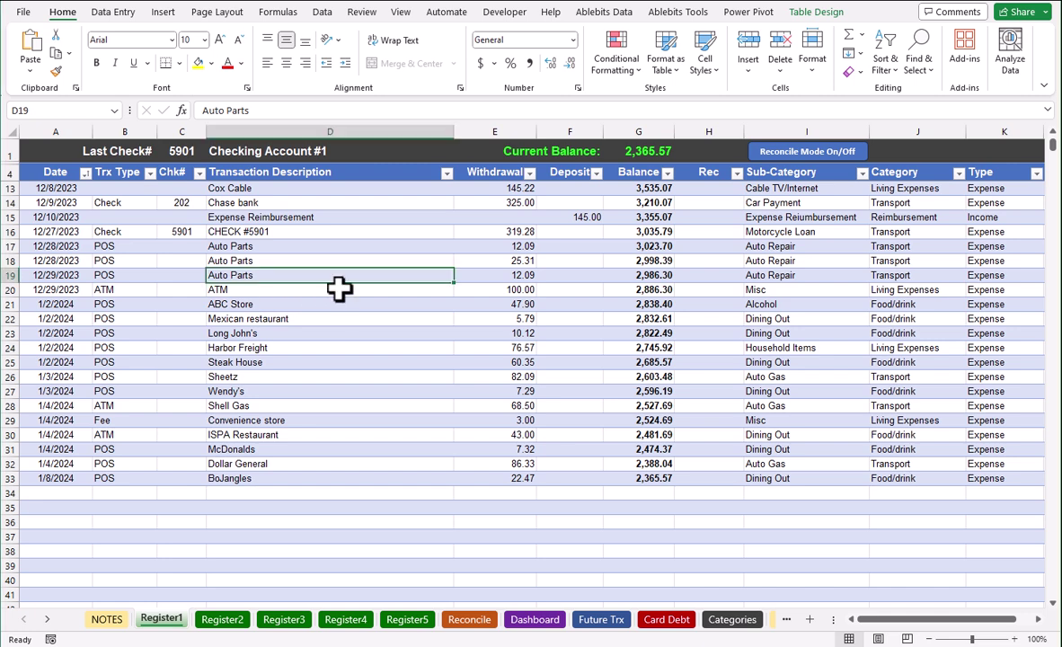
{"action": "scroll", "coordinate": [339, 287], "scroll_direction": "up", "scroll_amount": 3}
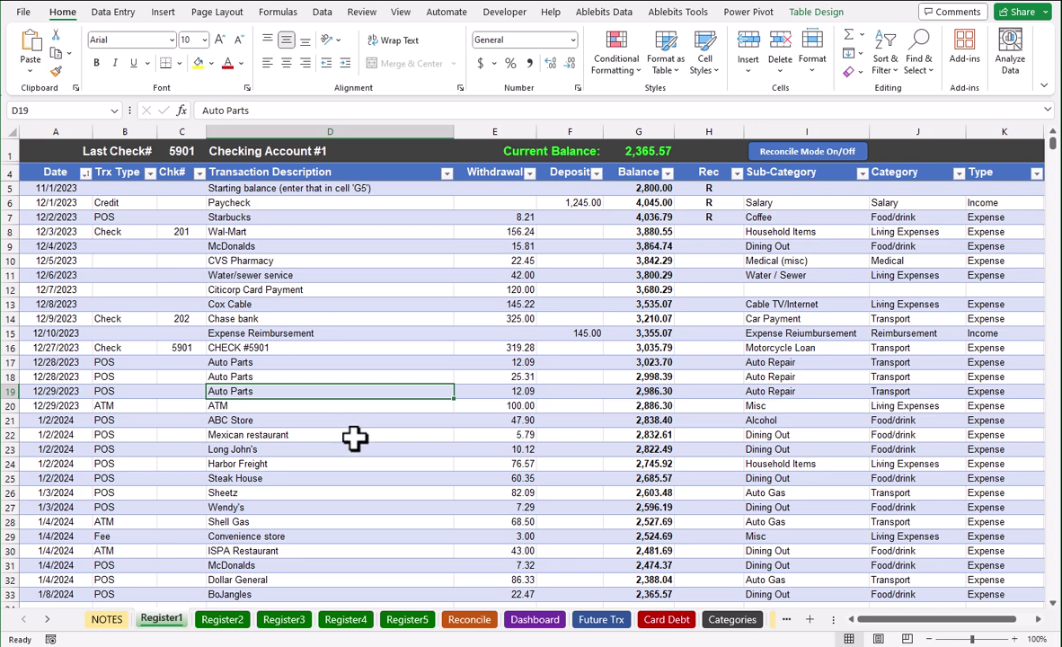
{"action": "left_click", "coordinate": [260, 361]}
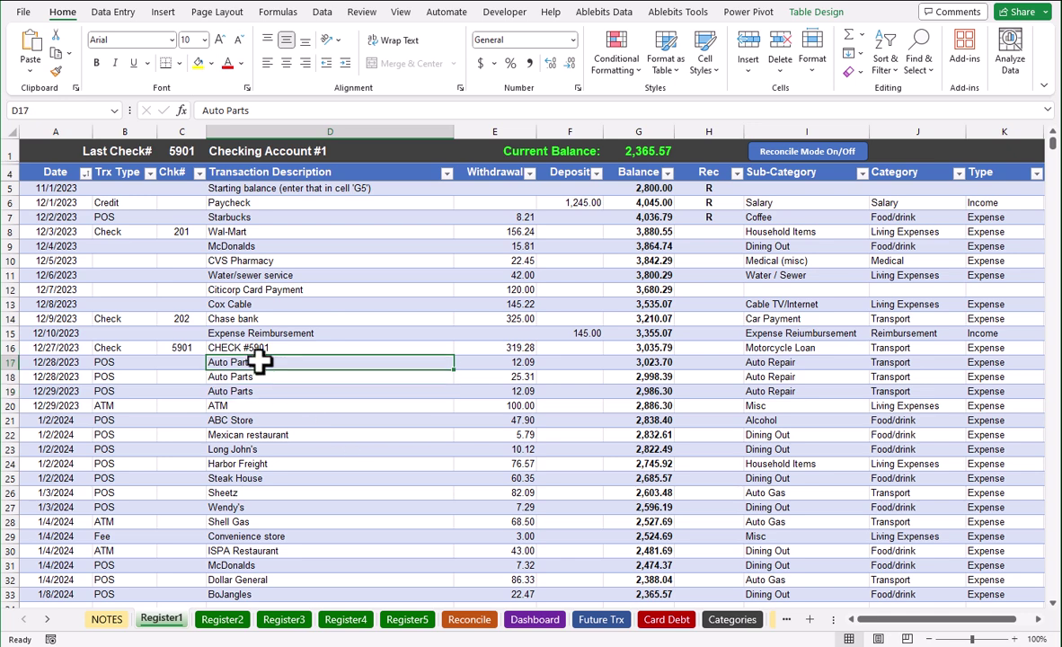
{"action": "left_click", "coordinate": [326, 392]}
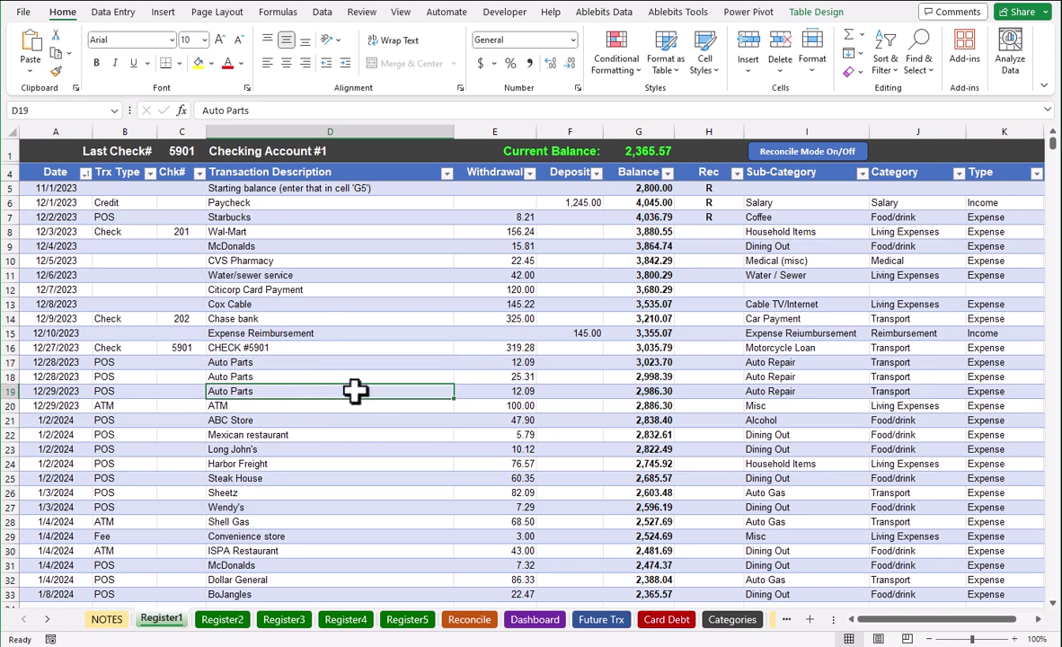
{"action": "left_click", "coordinate": [7, 391]}
{"action": "right_click", "coordinate": [7, 390]}
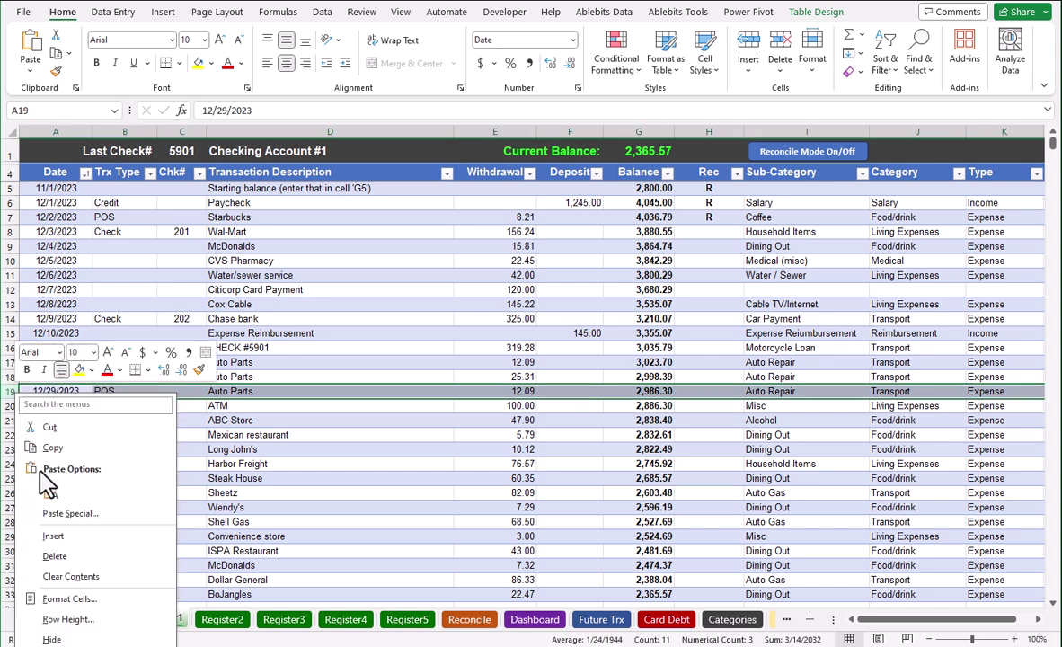
{"action": "key", "text": "Escape"}
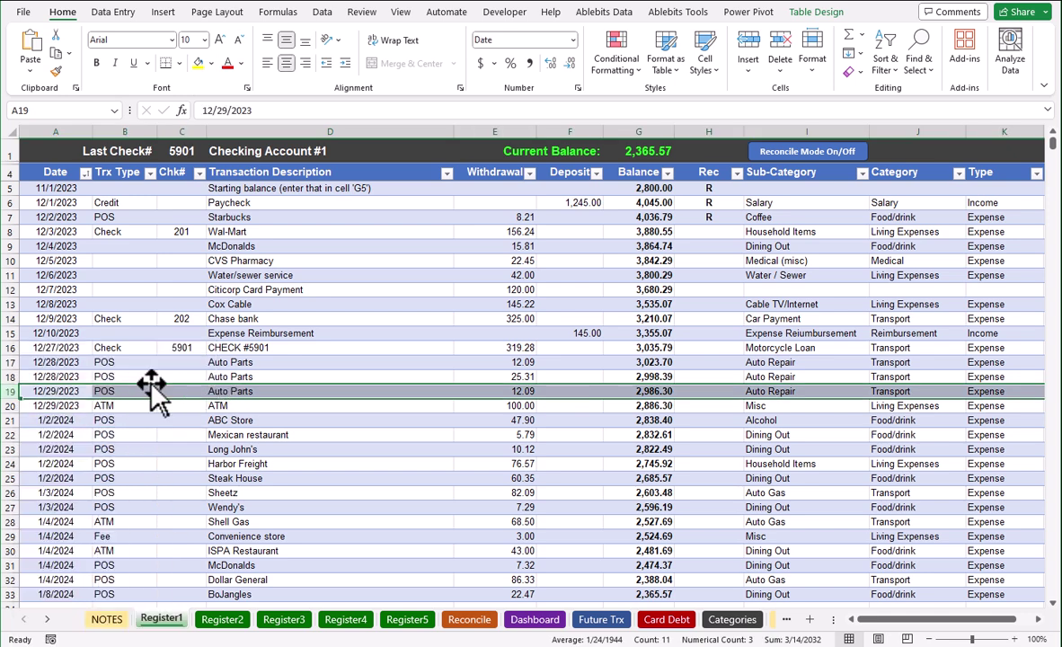
Delete the table row of the duplicate 12/29/2023 Auto Parts transaction in row 19
{"action": "left_click", "coordinate": [133, 393]}
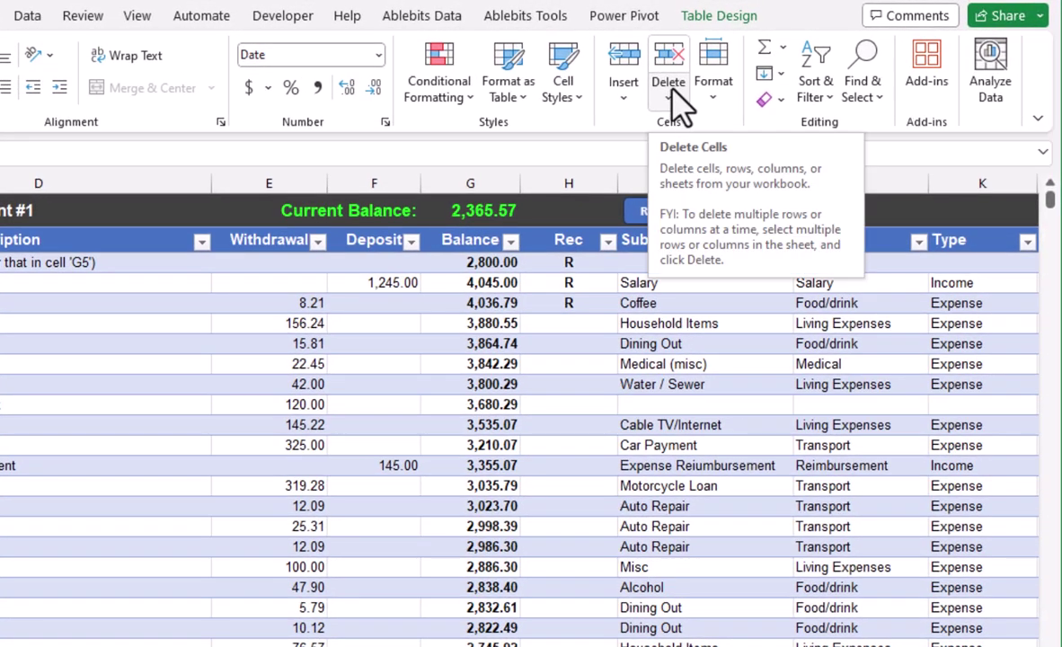
{"action": "left_click", "coordinate": [668, 95]}
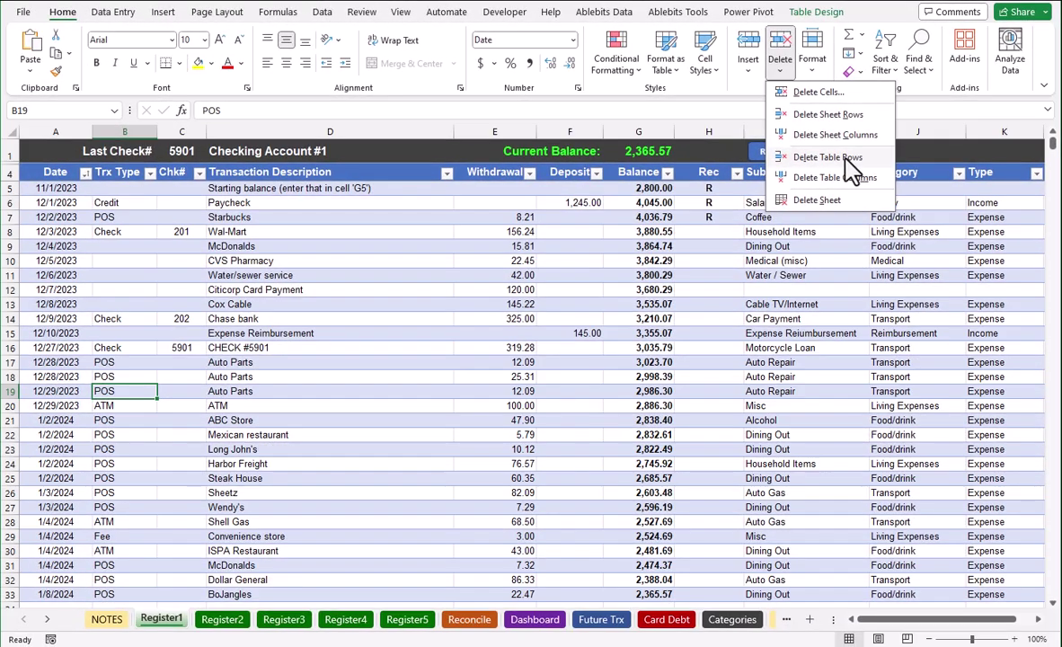
{"action": "left_click", "coordinate": [845, 162]}
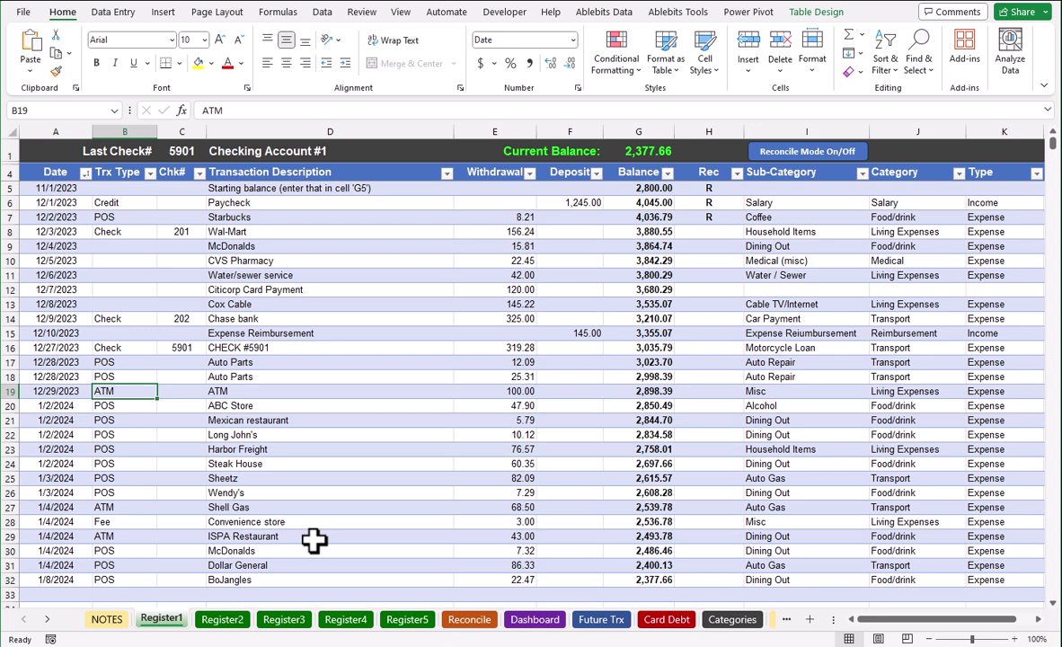
Insert a blank table row above the 1/2/2024 ABC Store transaction
{"action": "left_click", "coordinate": [55, 407]}
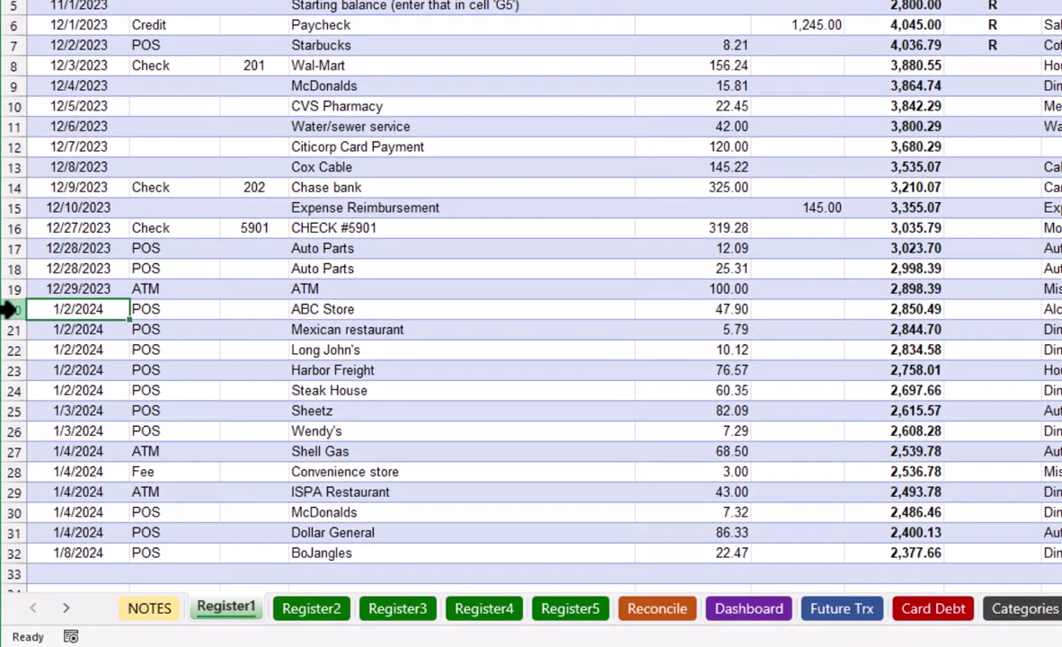
{"action": "right_click", "coordinate": [7, 309]}
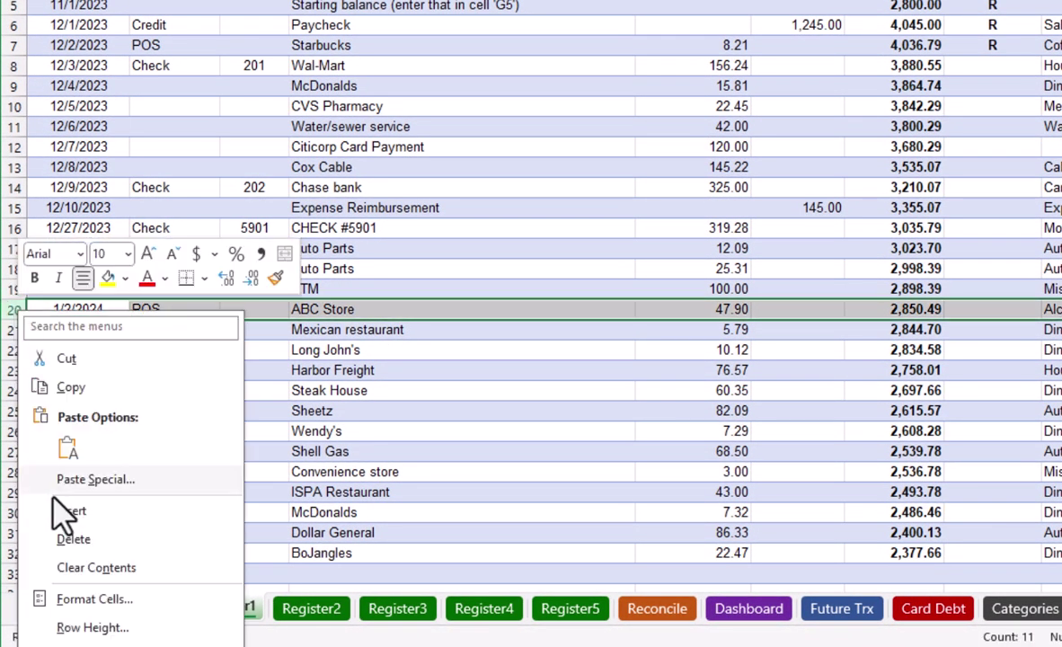
{"action": "key", "text": "Escape"}
{"action": "left_click", "coordinate": [171, 309]}
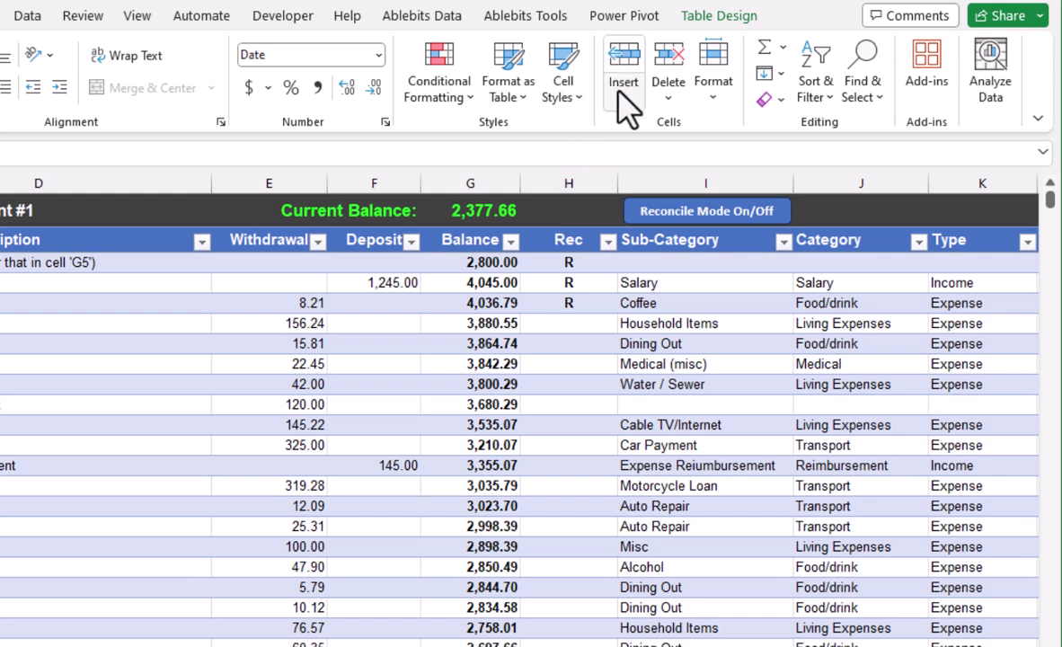
{"action": "left_click", "coordinate": [632, 106]}
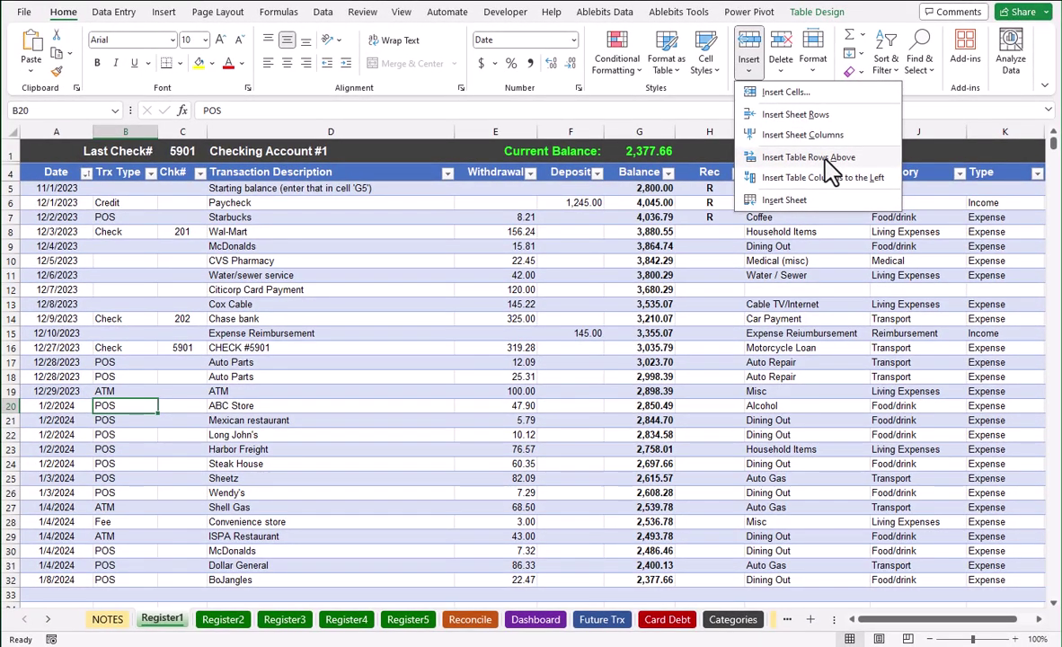
{"action": "left_click", "coordinate": [826, 160]}
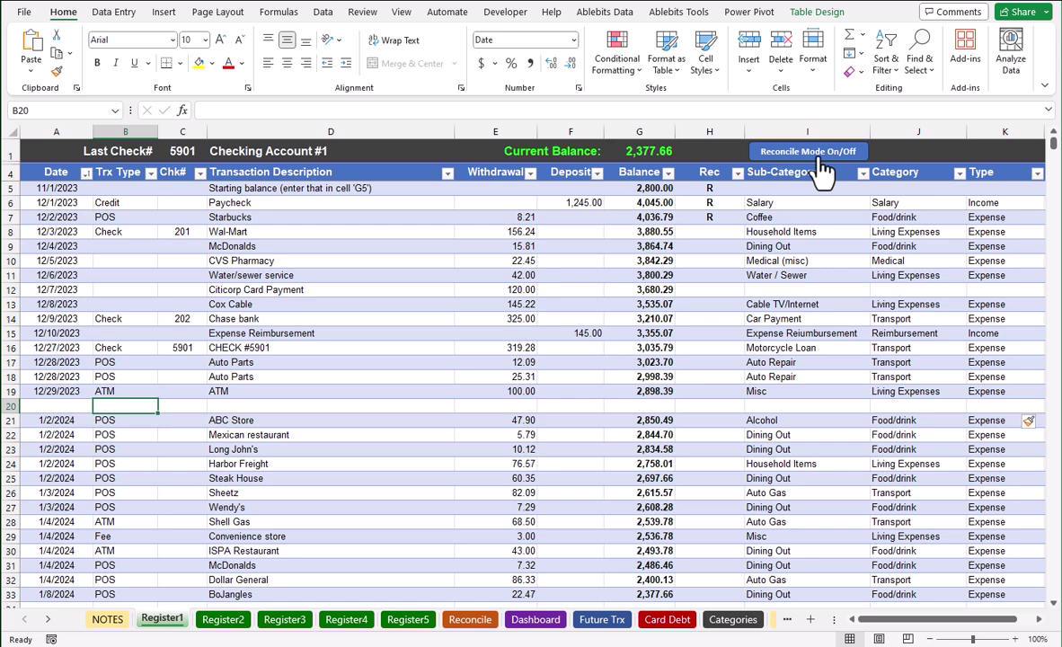
Fill the blank row 20 with the date 12/30/2023, the description "Electric bill" and a withdrawal of 287.45
{"action": "left_click", "coordinate": [56, 405]}
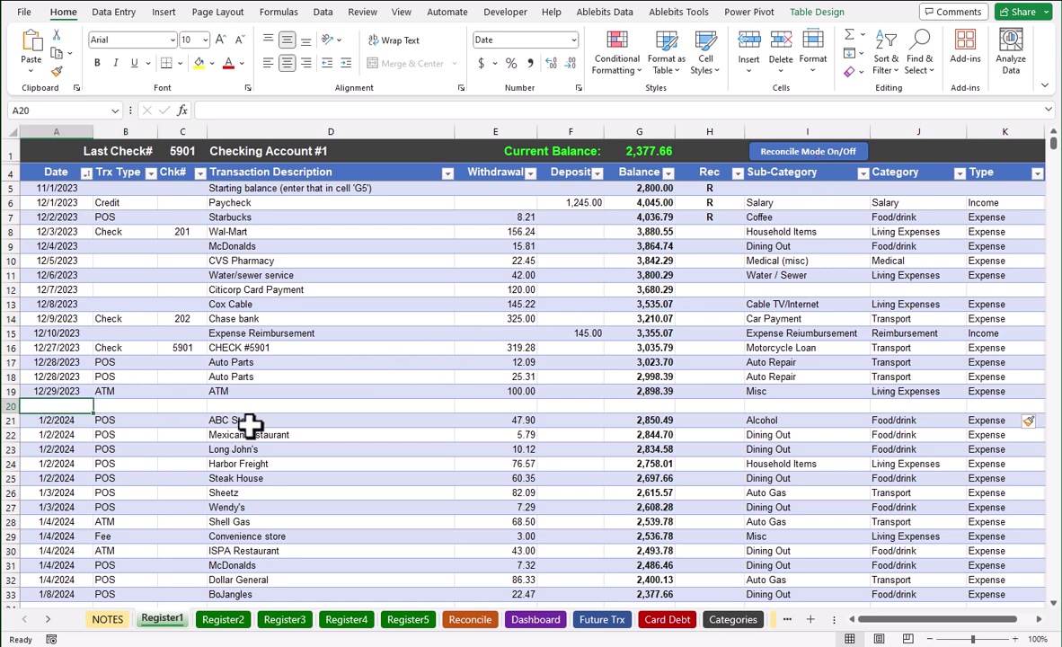
{"action": "type", "text": "12/30/23"}
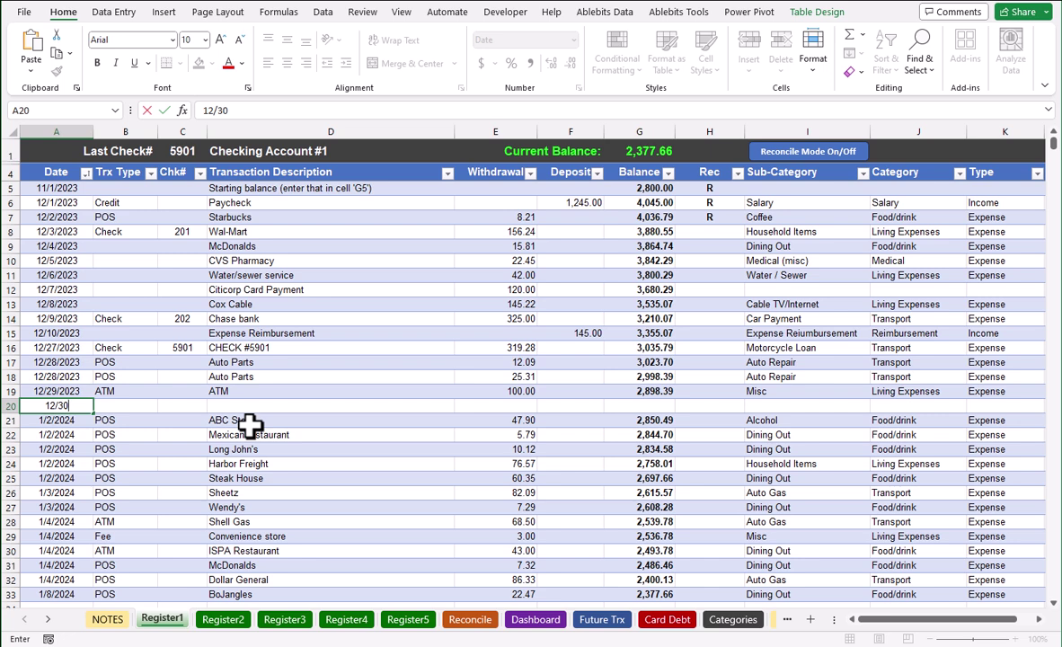
{"action": "key", "text": "Tab"}
{"action": "key", "text": "Tab"}
{"action": "key", "text": "Tab"}
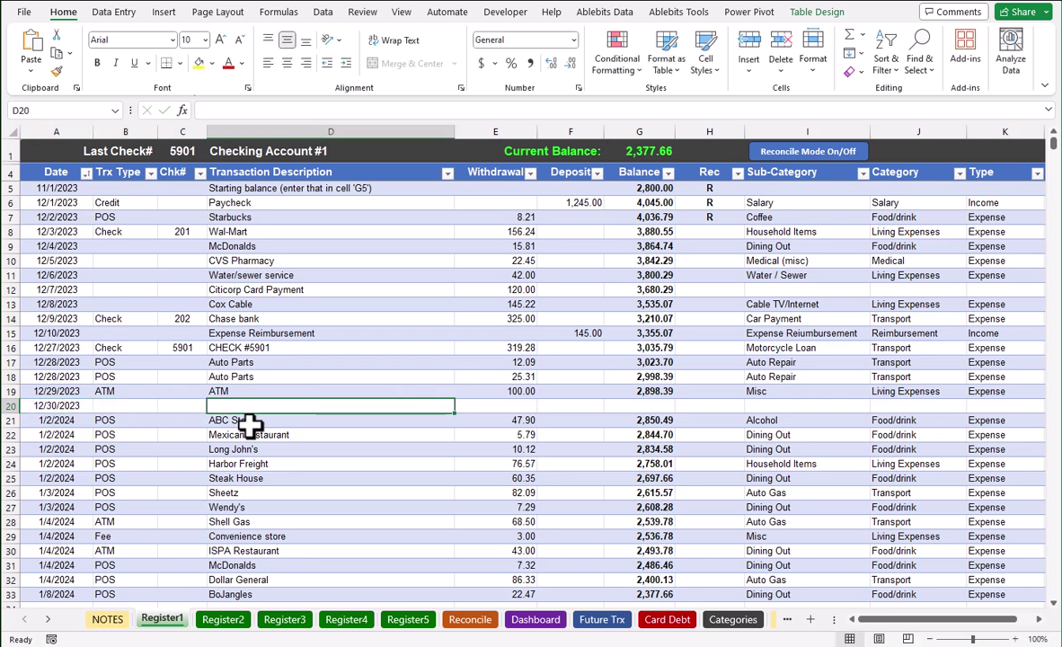
{"action": "type", "text": "Electric bill"}
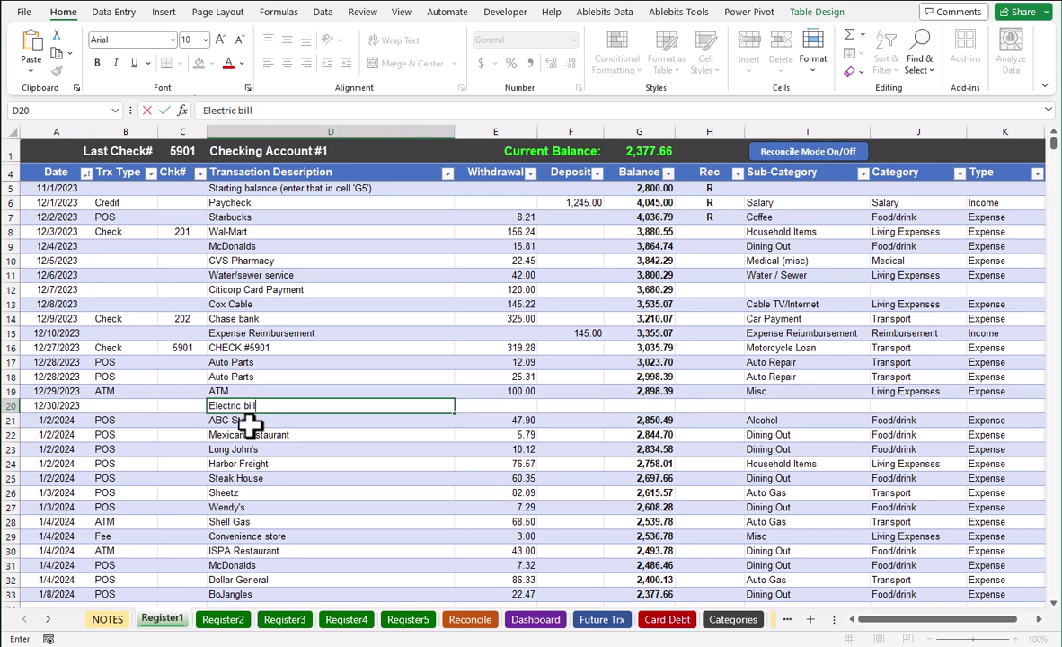
{"action": "key", "text": "Tab"}
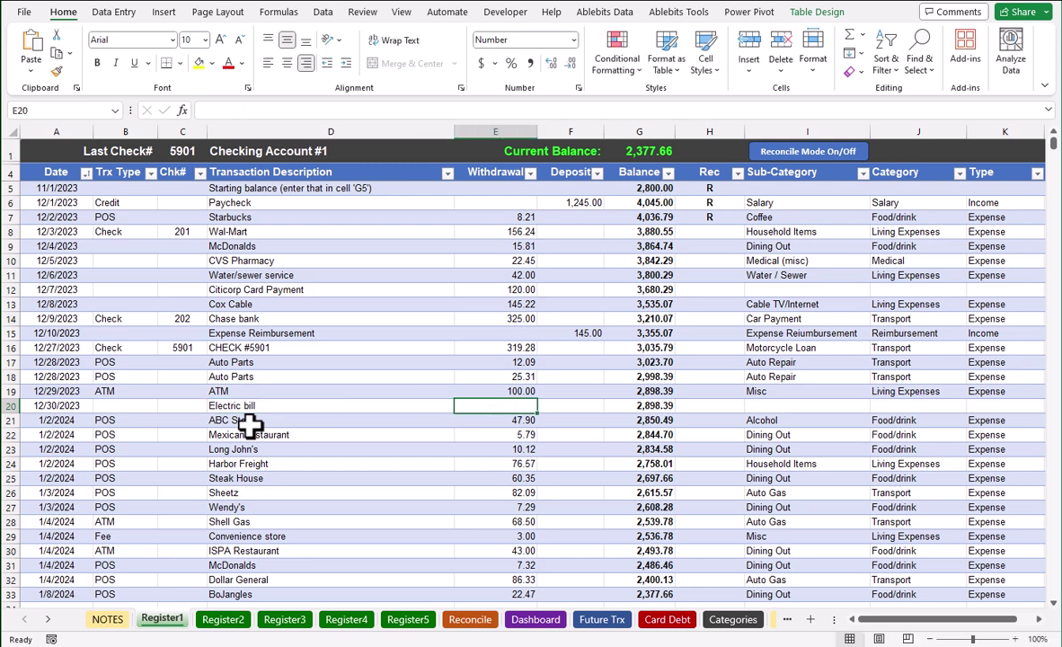
{"action": "type", "text": "287.45"}
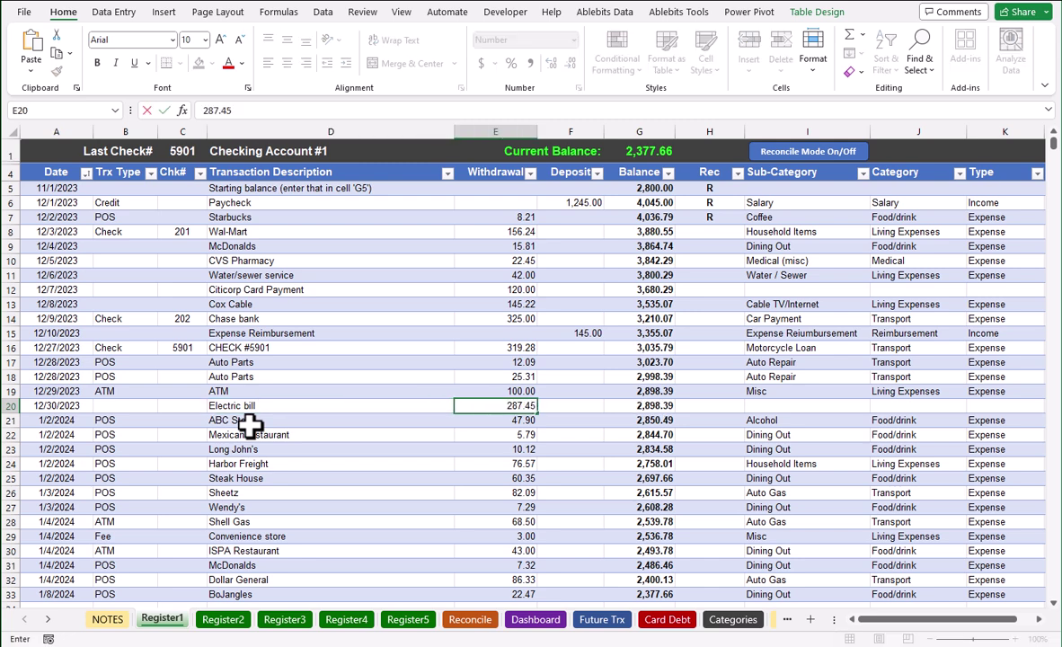
Set the sub-category of the 12/30/2023 Electric bill transaction to Electric Bill
{"action": "key", "text": "Tab"}
{"action": "key", "text": "Tab"}
{"action": "key", "text": "Tab"}
{"action": "key", "text": "Tab"}
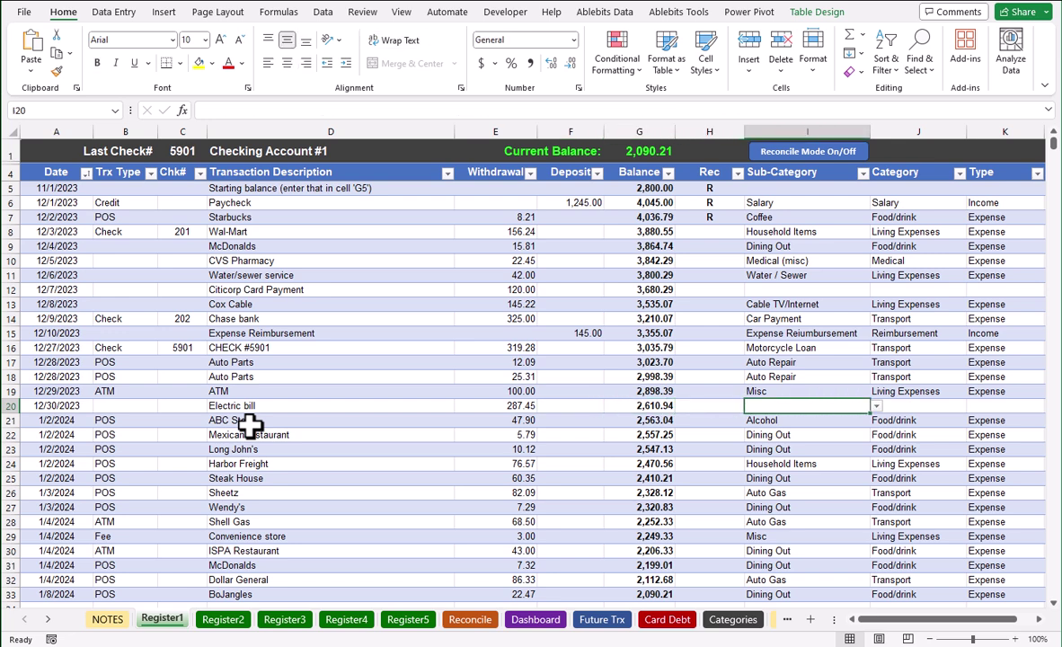
{"action": "type", "text": "elec"}
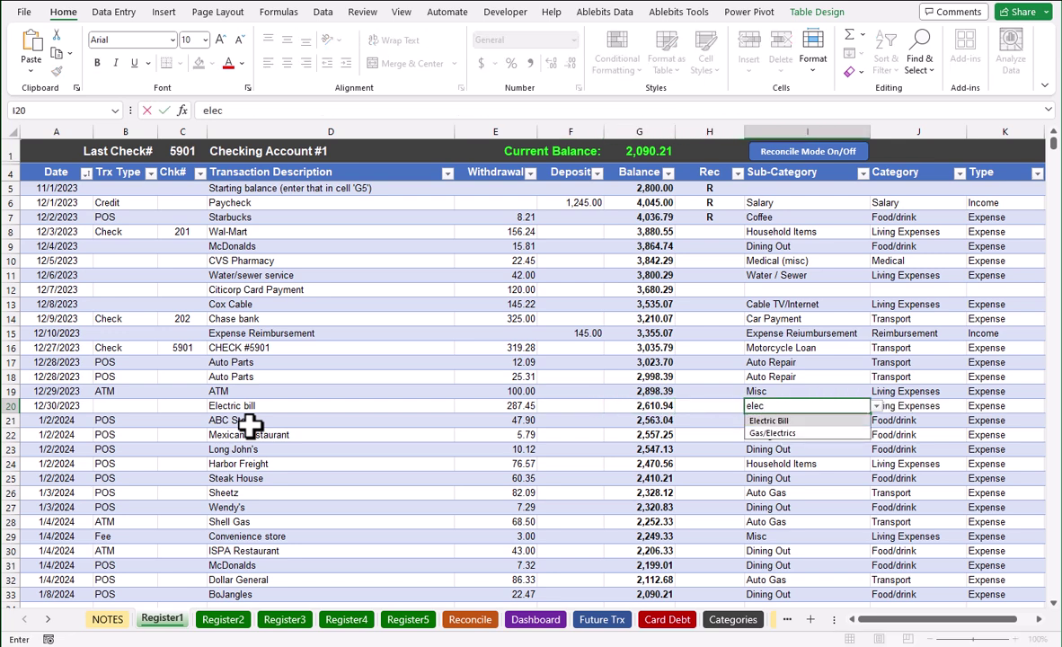
{"action": "key", "text": "Return"}
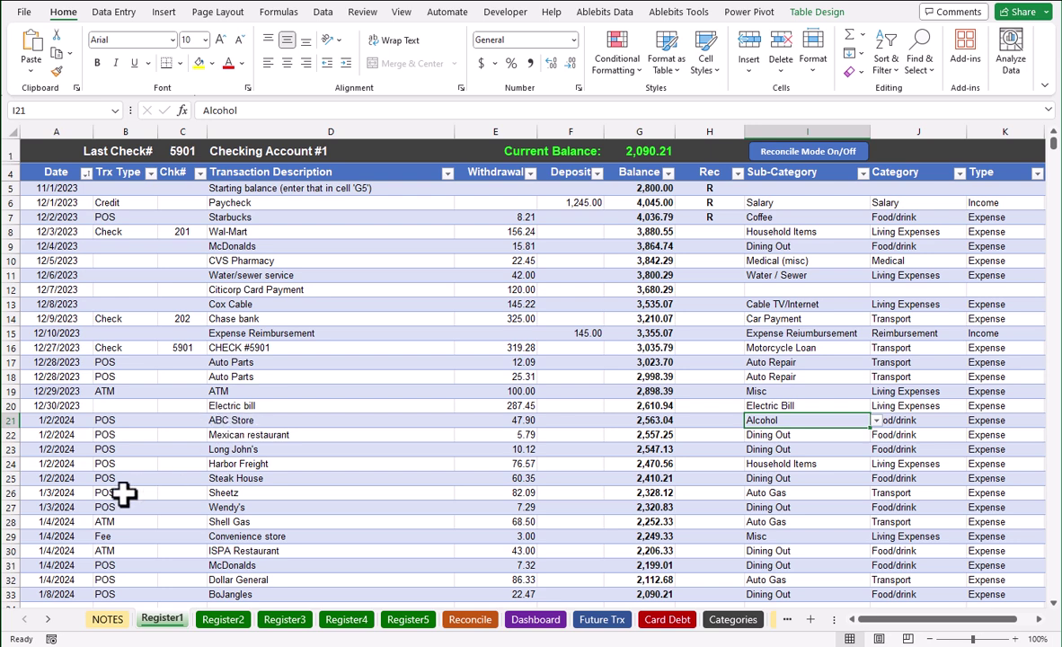
{"action": "left_click", "coordinate": [63, 518]}
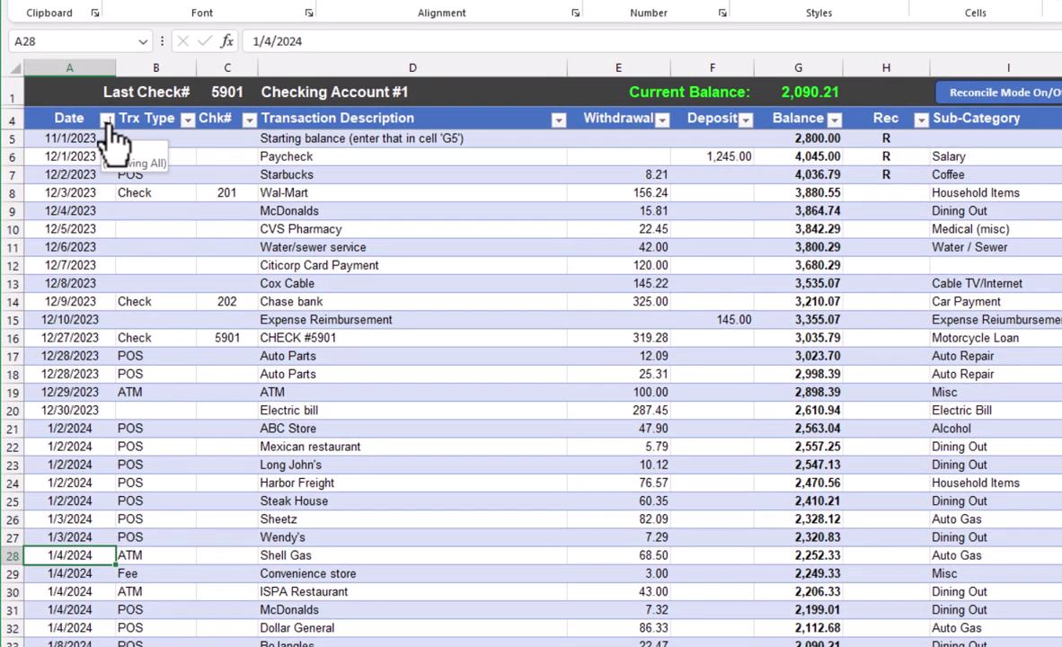
{"action": "left_click", "coordinate": [87, 174]}
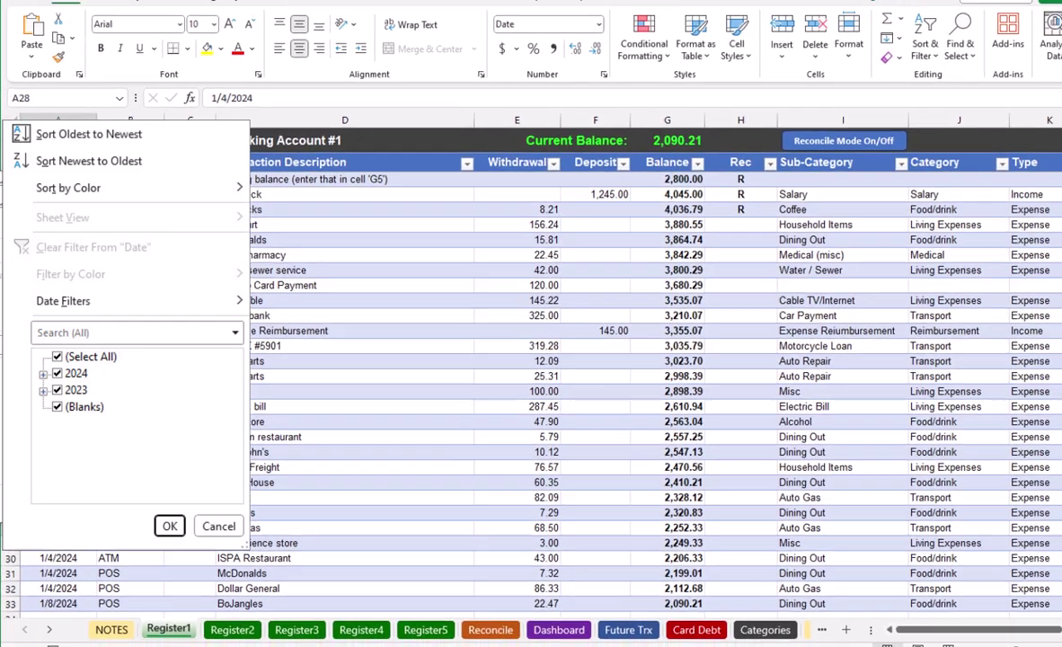
{"action": "key", "text": "Escape"}
Add a transaction in the first empty row, dated 1/2, with the description "Walmart" and a withdrawal of 145.22
{"action": "scroll", "coordinate": [87, 556], "scroll_direction": "down", "scroll_amount": 3}
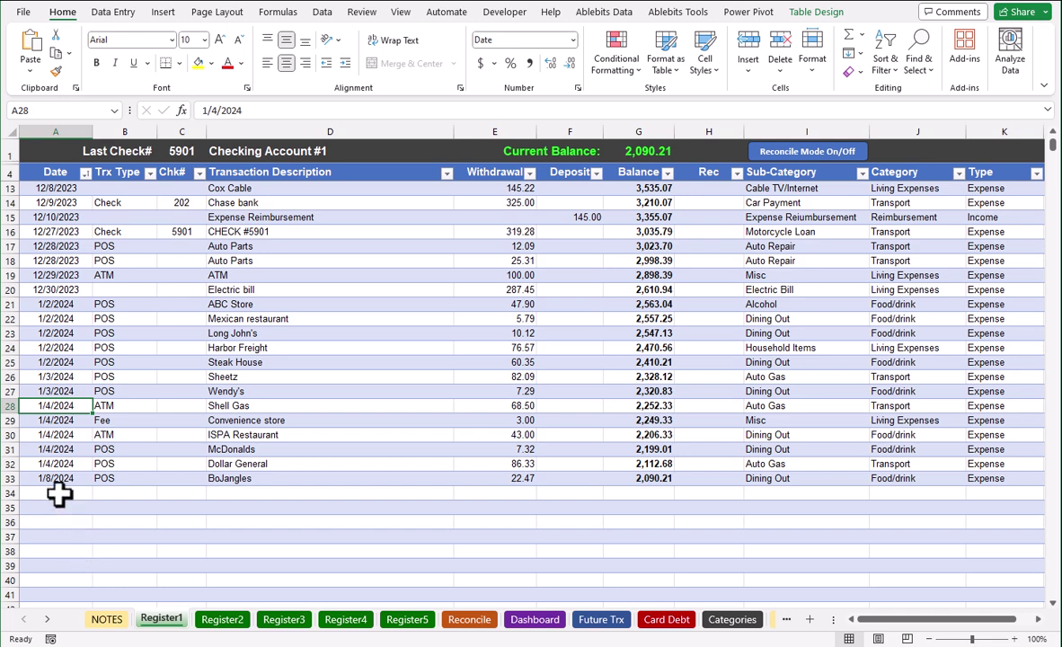
{"action": "left_click", "coordinate": [59, 492]}
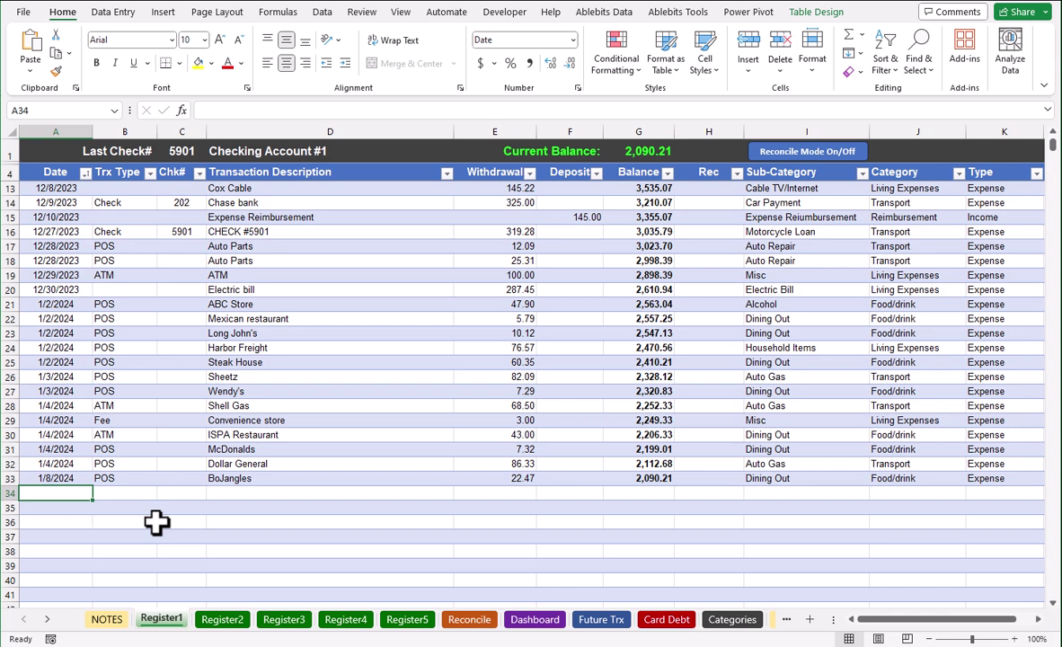
{"action": "type", "text": "1/2"}
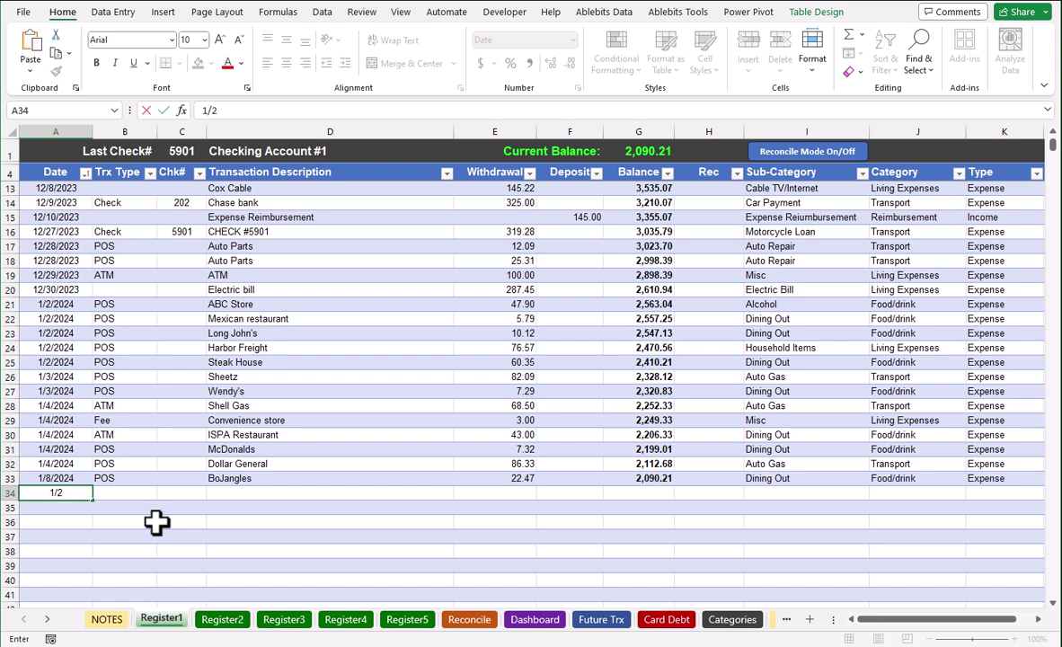
{"action": "key", "text": "Return"}
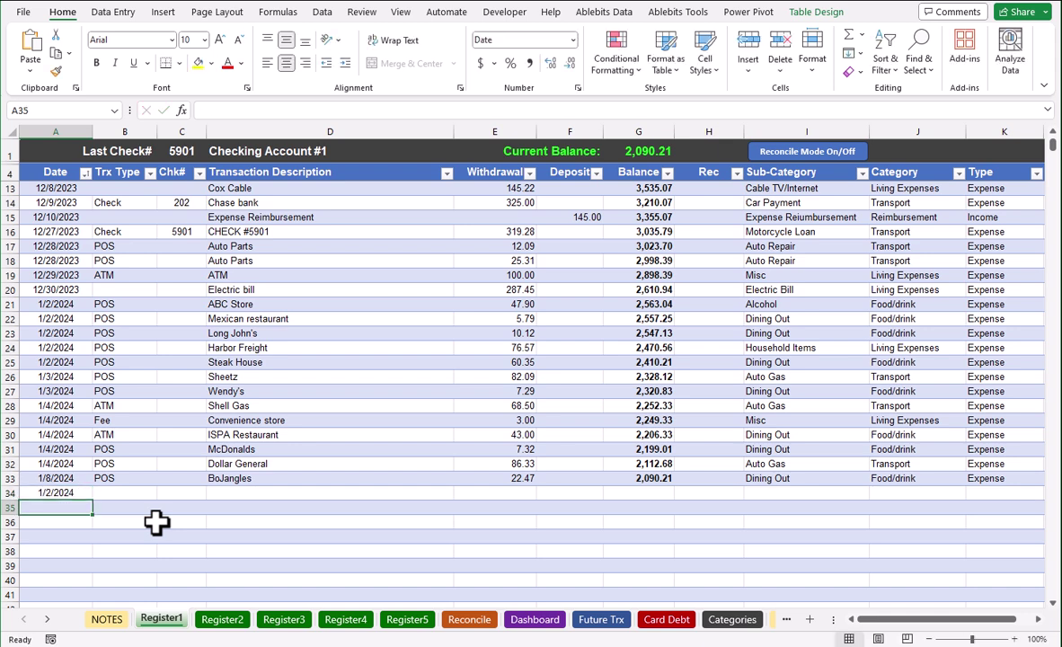
{"action": "key", "text": "Up"}
{"action": "key", "text": "Right"}
{"action": "key", "text": "Right"}
{"action": "key", "text": "Right"}
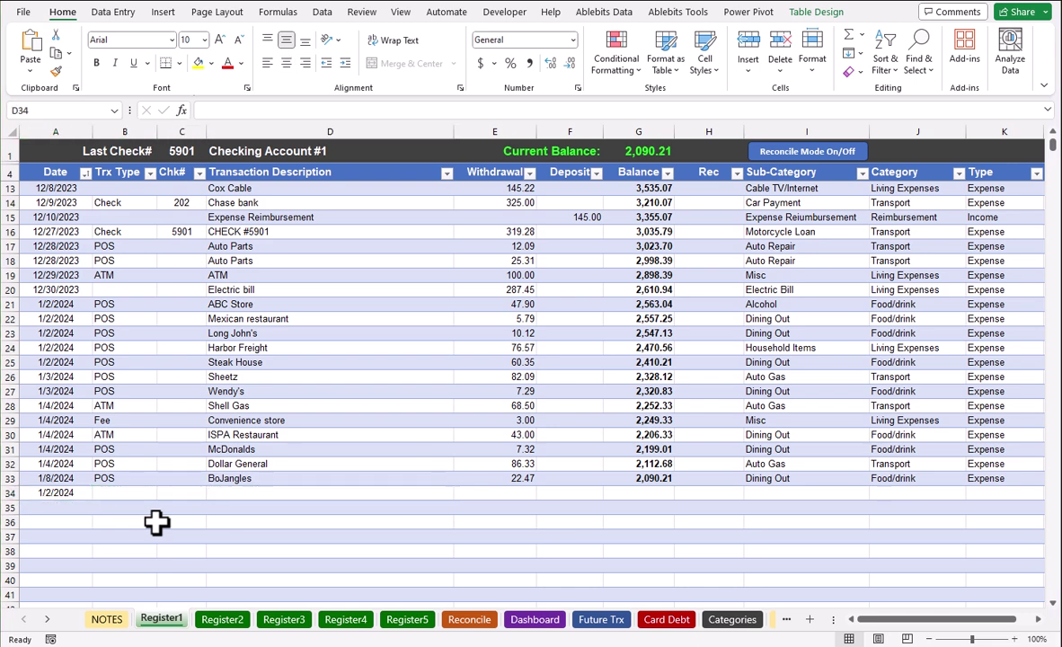
{"action": "type", "text": "Walmart"}
{"action": "key", "text": "Tab"}
{"action": "type", "text": "145.22"}
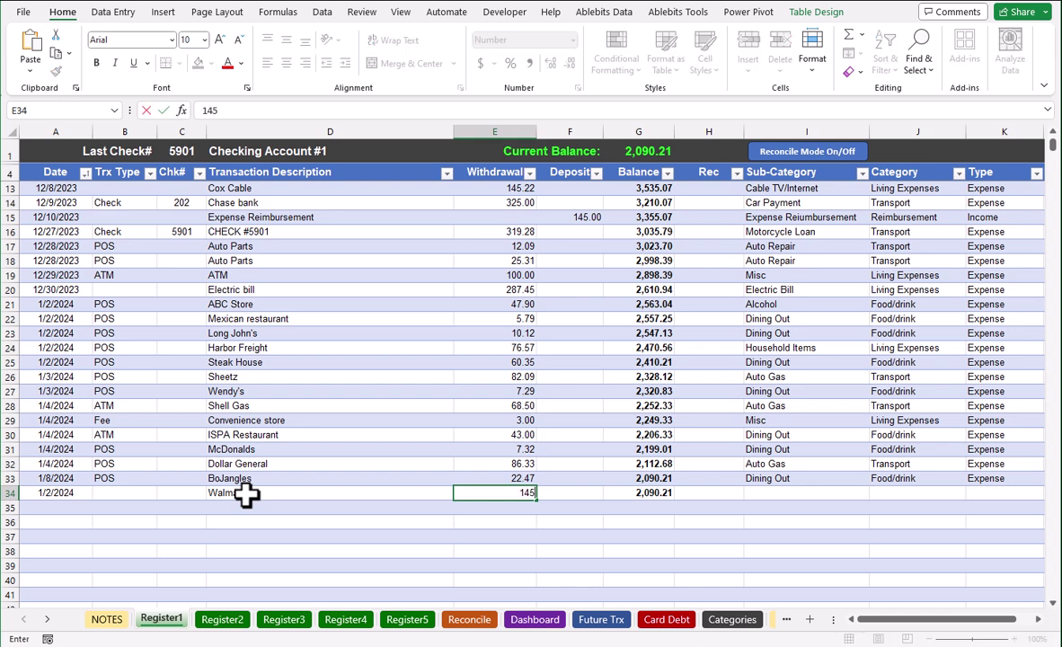
{"action": "key", "text": "Return"}
Add a transaction below the Walmart entry, dated 1/2, with the description "Exxon Gas" and a withdrawal of 56.21
{"action": "left_click", "coordinate": [83, 507]}
{"action": "type", "text": "1/2"}
{"action": "key", "text": "Tab"}
{"action": "key", "text": "Tab"}
{"action": "key", "text": "Tab"}
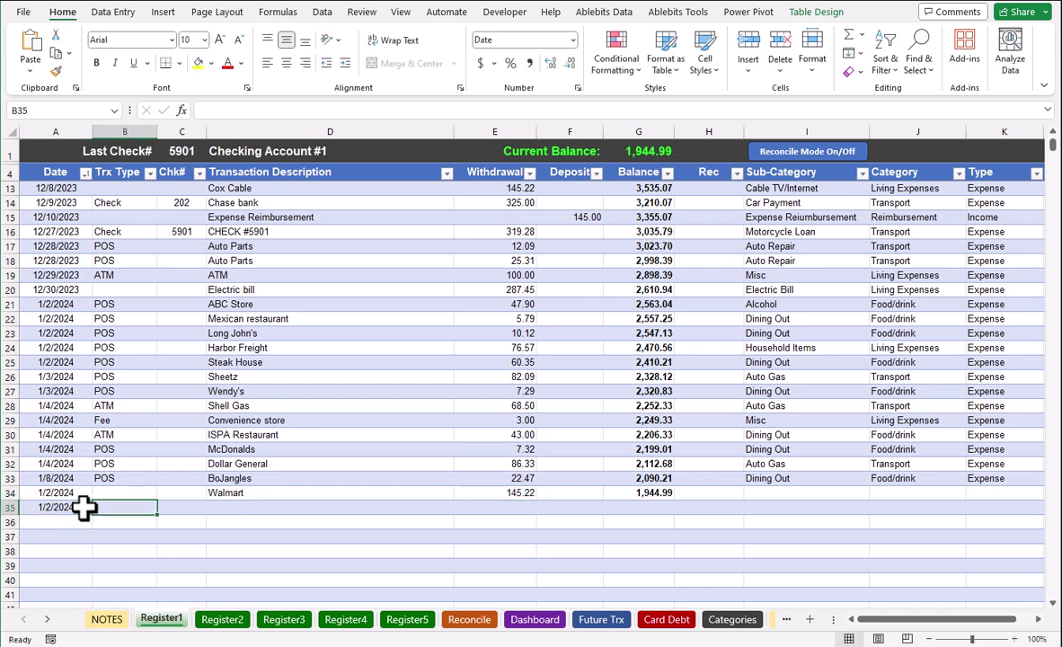
{"action": "type", "text": "Exxon Gas"}
{"action": "key", "text": "Tab"}
{"action": "type", "text": "56.21"}
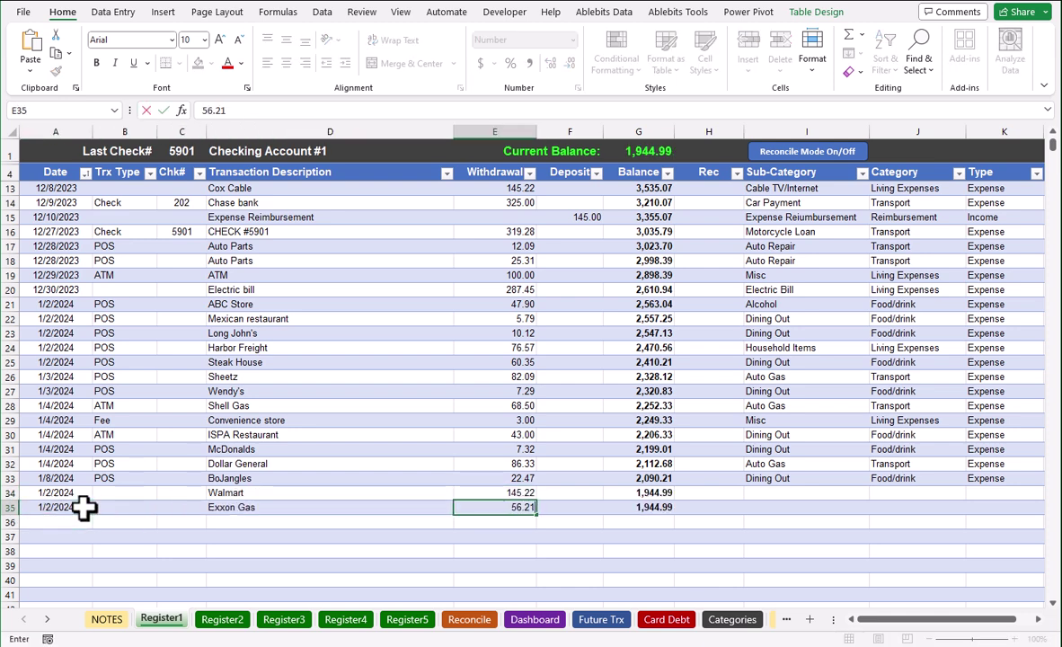
{"action": "key", "text": "Return"}
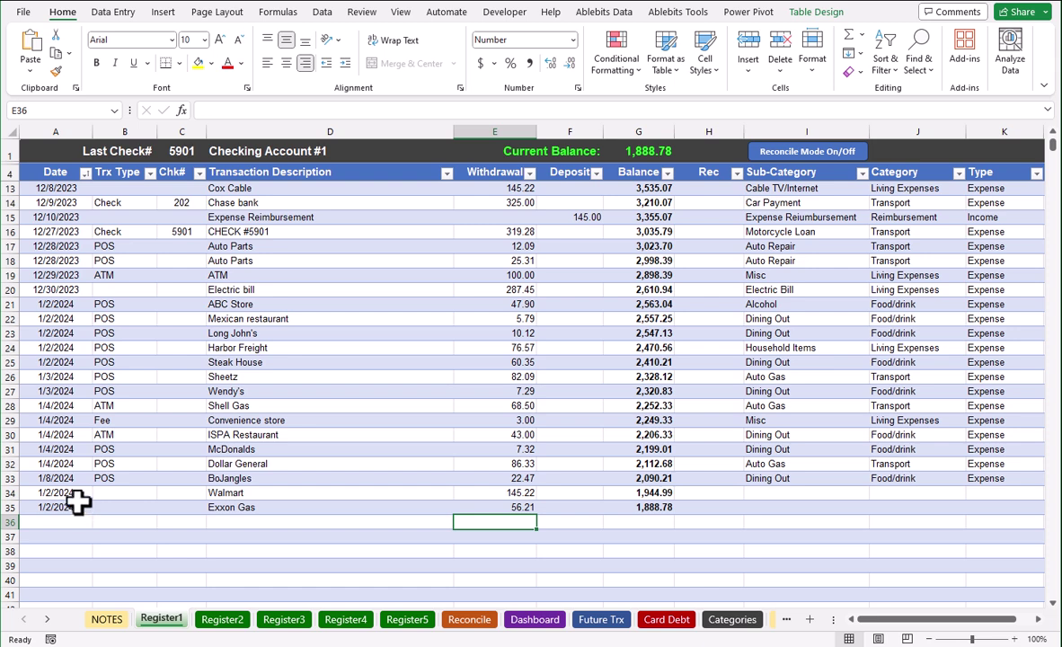
Sort the register by the Date column from oldest to newest, including the newly added Walmart and Exxon Gas entries
{"action": "left_click", "coordinate": [59, 495]}
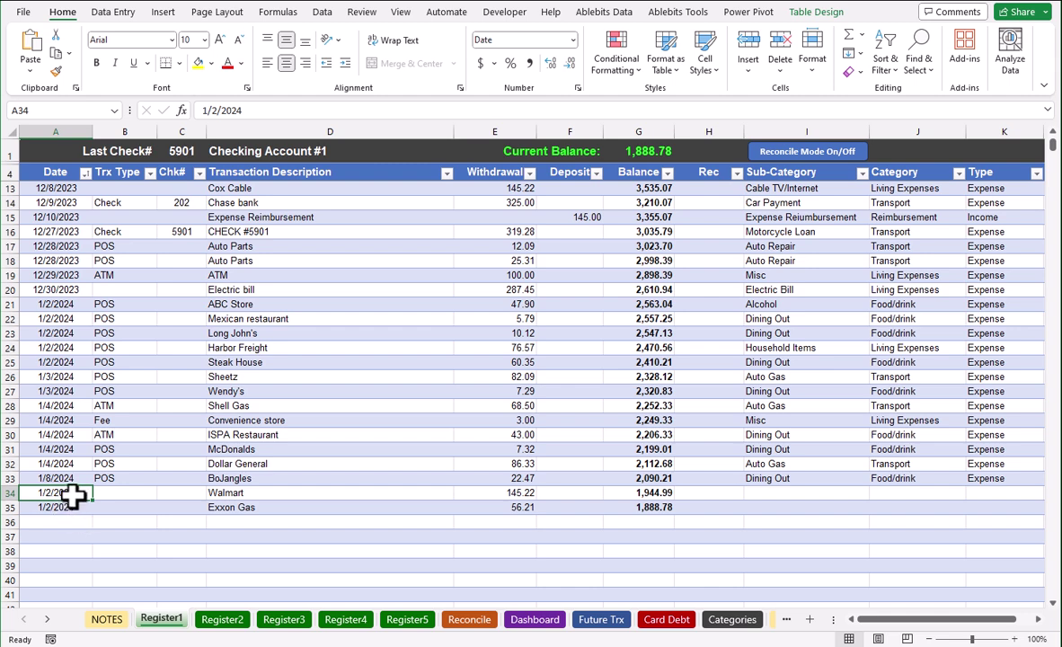
{"action": "left_click", "coordinate": [86, 174]}
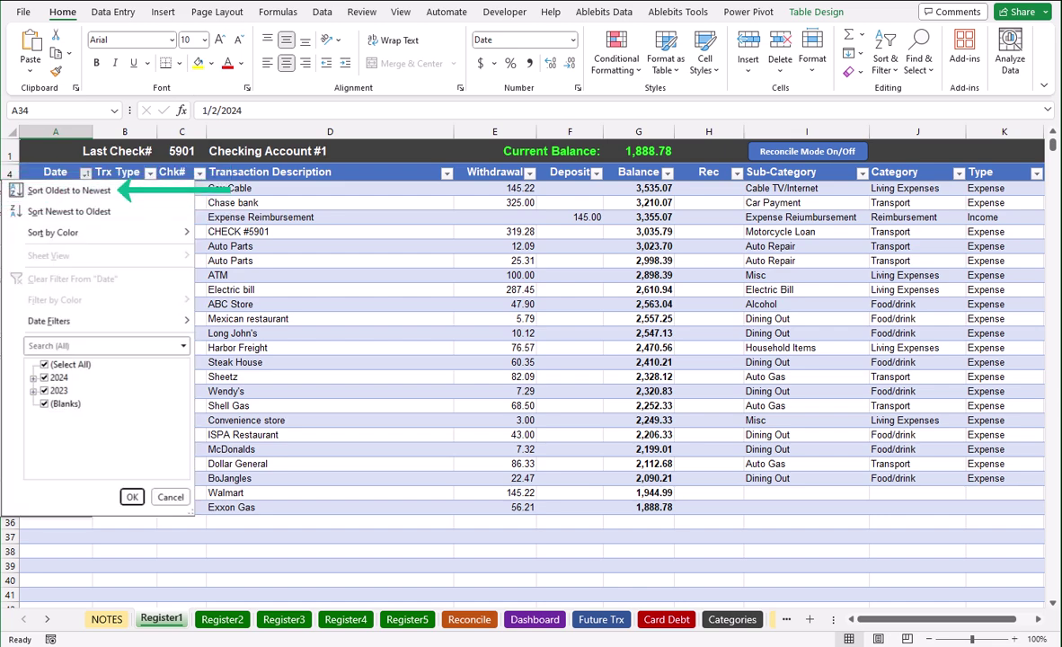
{"action": "left_click", "coordinate": [63, 190]}
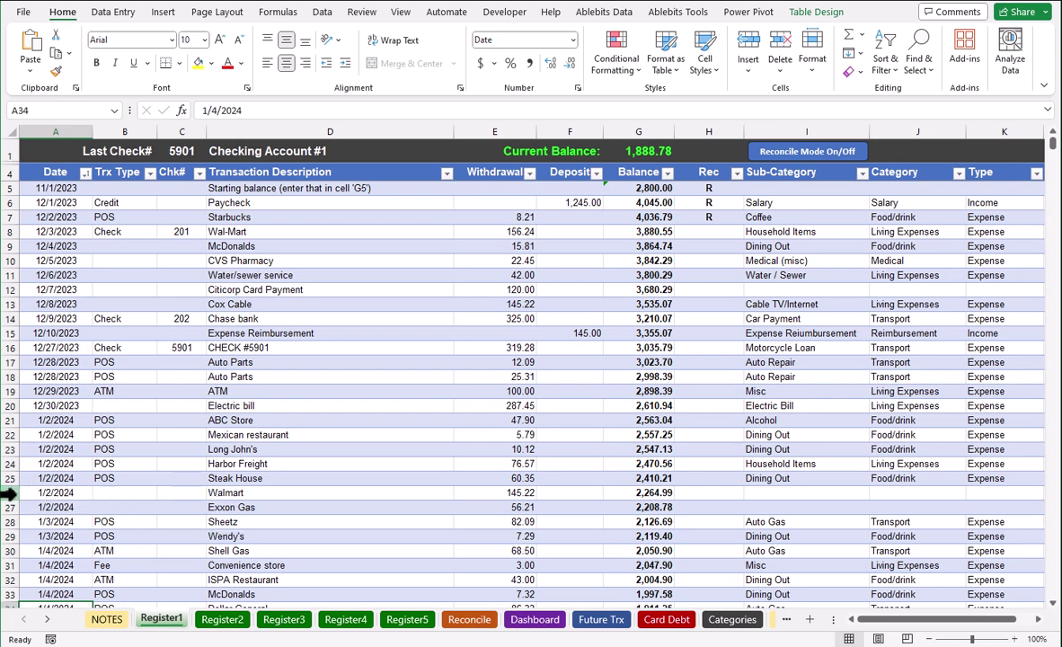
{"action": "left_click_drag", "start_coordinate": [7, 495], "coordinate": [14, 505]}
{"action": "left_click", "coordinate": [142, 495]}
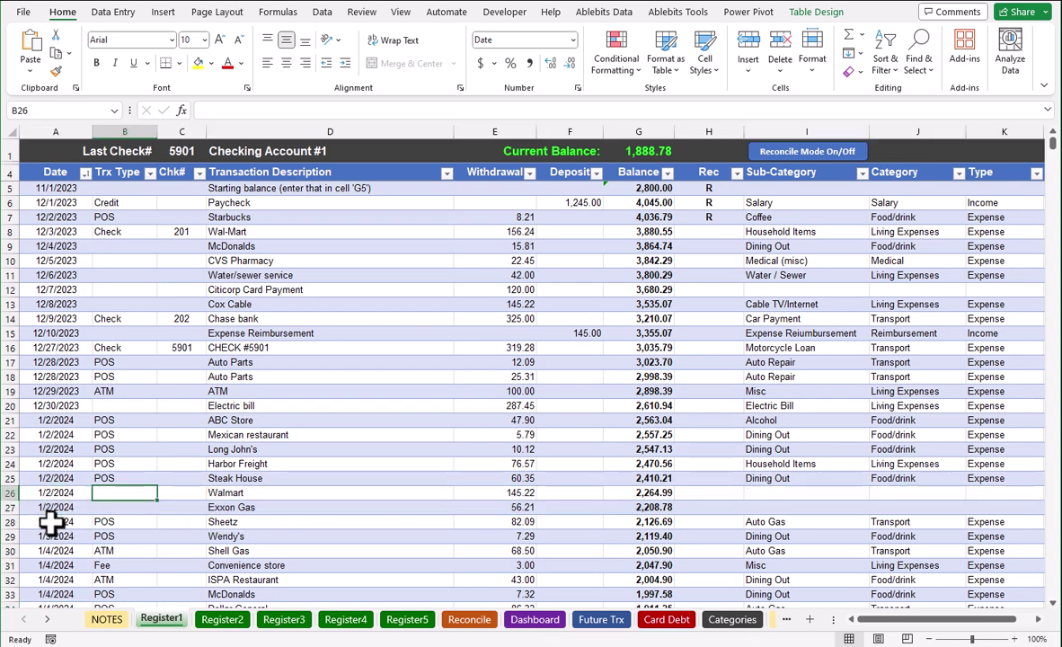
{"action": "key", "text": "Down"}
{"action": "key", "text": "Down"}
{"action": "key", "text": "Right"}
{"action": "key", "text": "Right"}
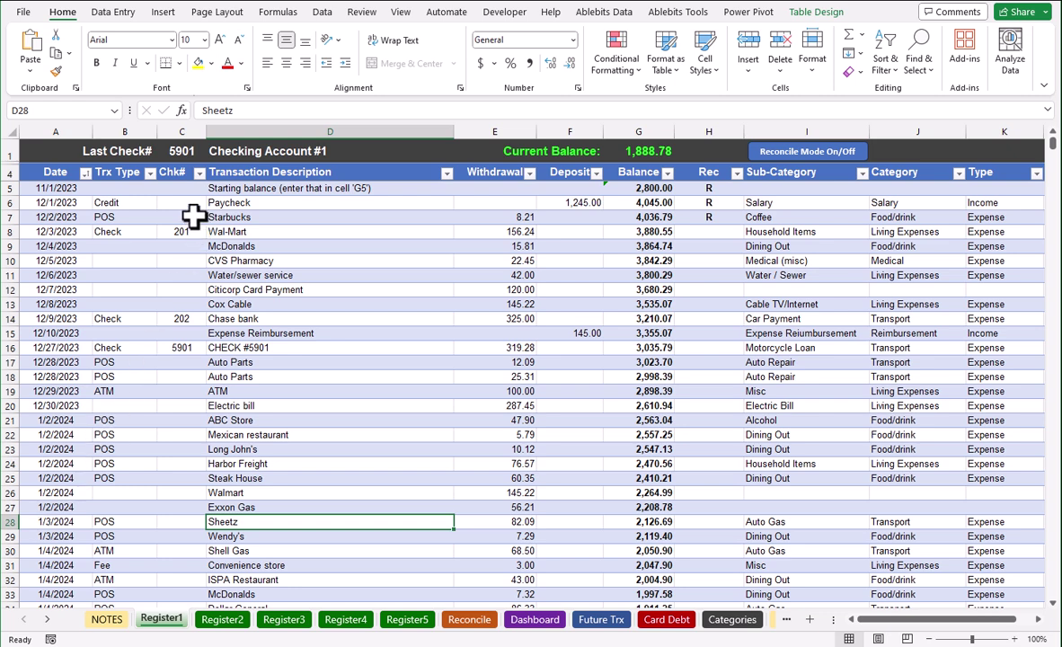
Filter the Trx Type column to show only Check transactions, and clear that filter after viewing them
{"action": "left_click", "coordinate": [149, 173]}
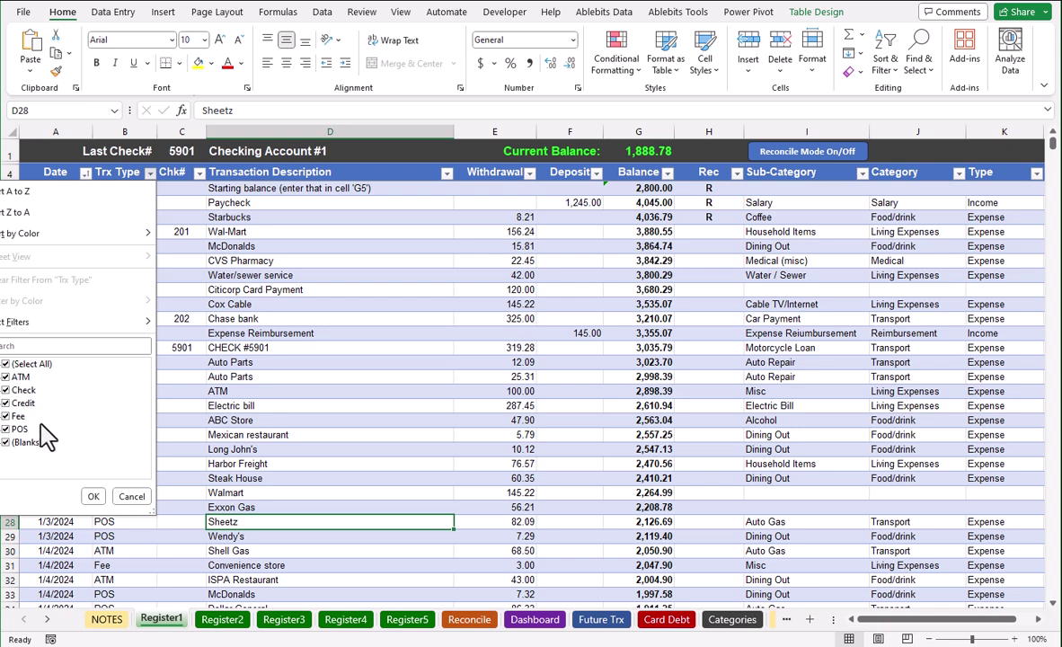
{"action": "left_click", "coordinate": [5, 364]}
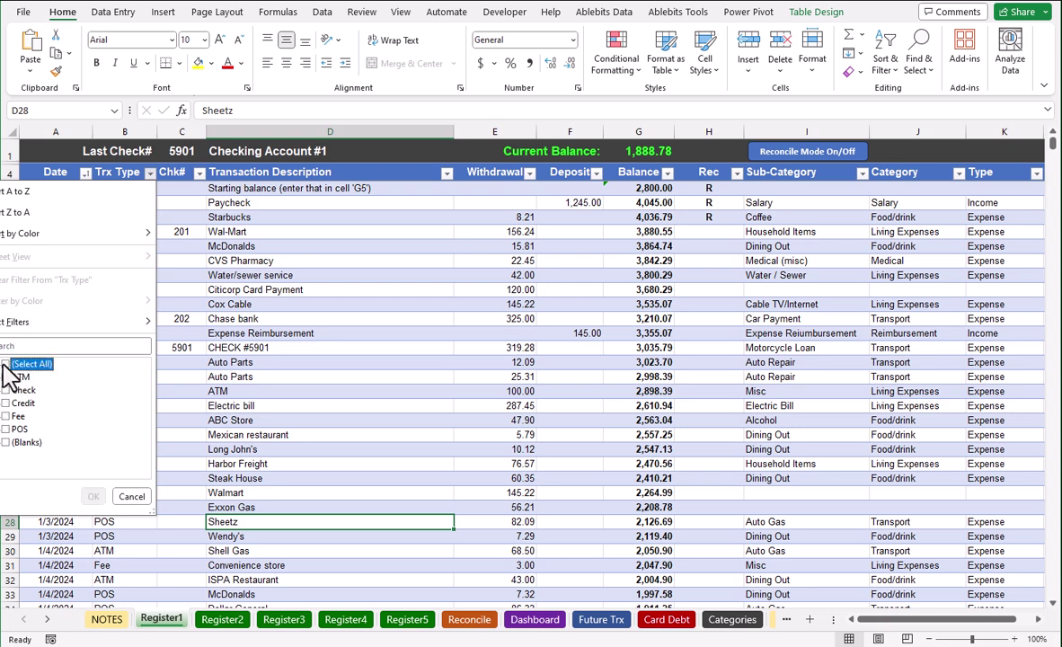
{"action": "left_click", "coordinate": [12, 389]}
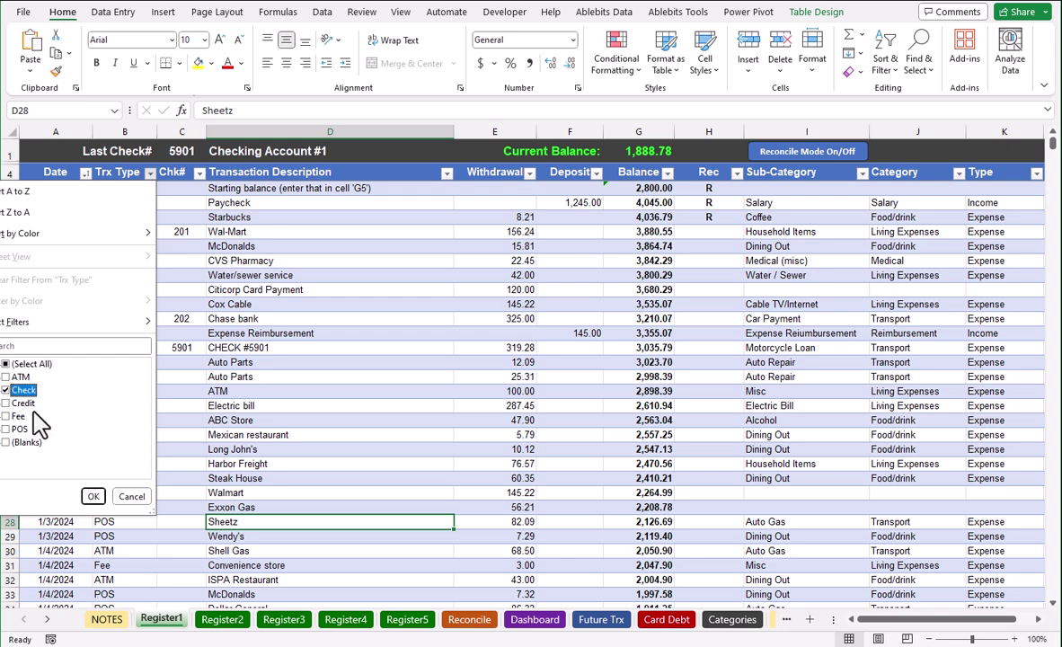
{"action": "left_click", "coordinate": [93, 497]}
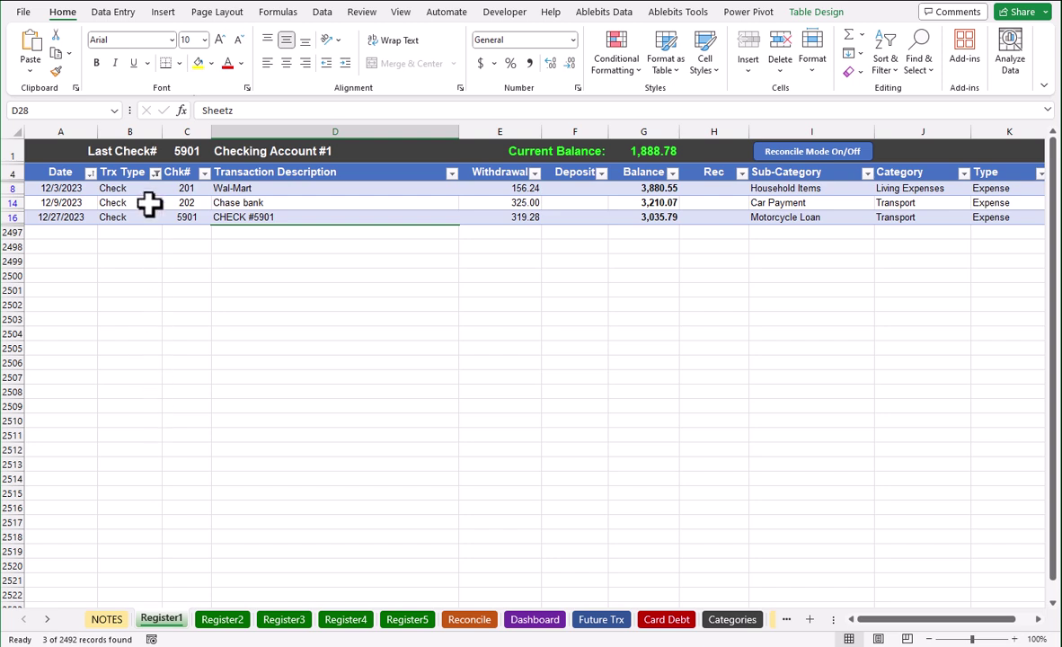
{"action": "left_click", "coordinate": [155, 173]}
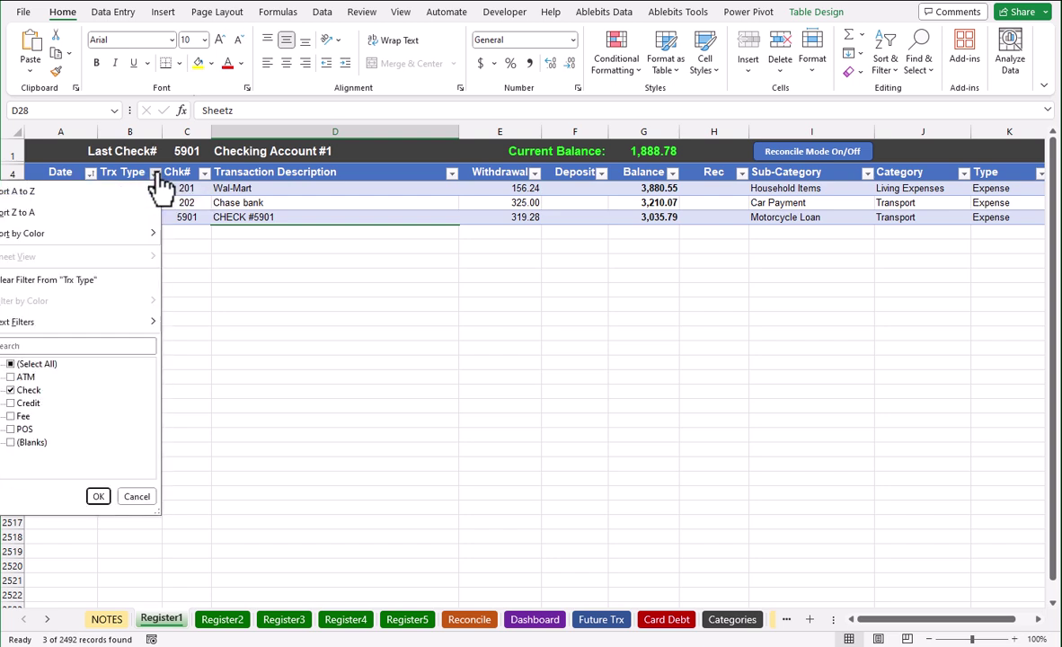
{"action": "left_click", "coordinate": [36, 280]}
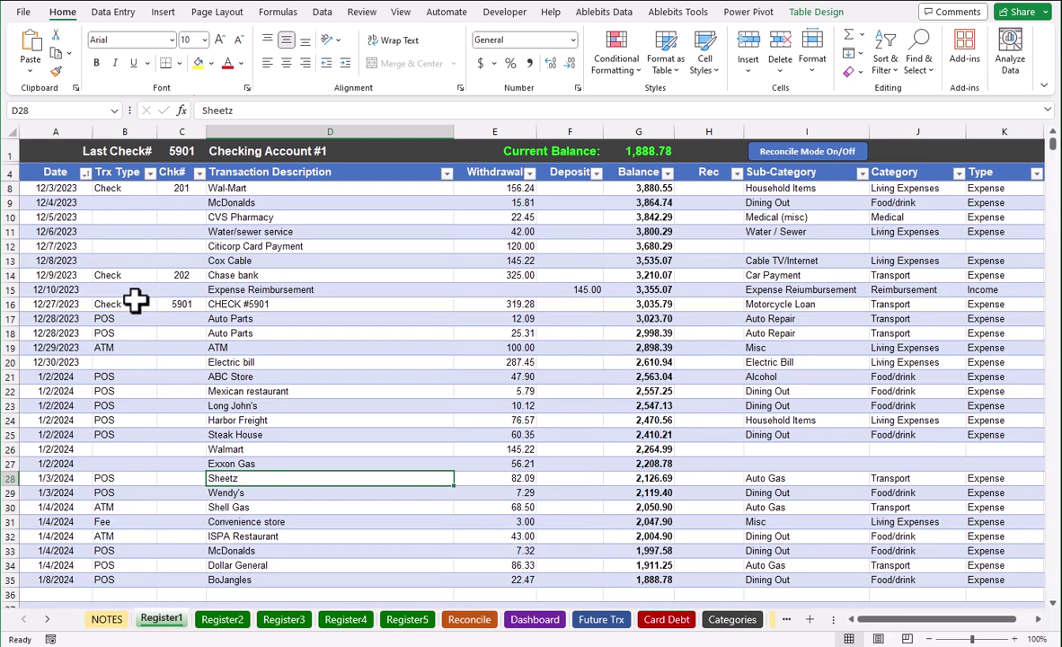
Filter the Trx Type column to show only ATM transactions, and clear that filter after viewing them
{"action": "left_click", "coordinate": [151, 174]}
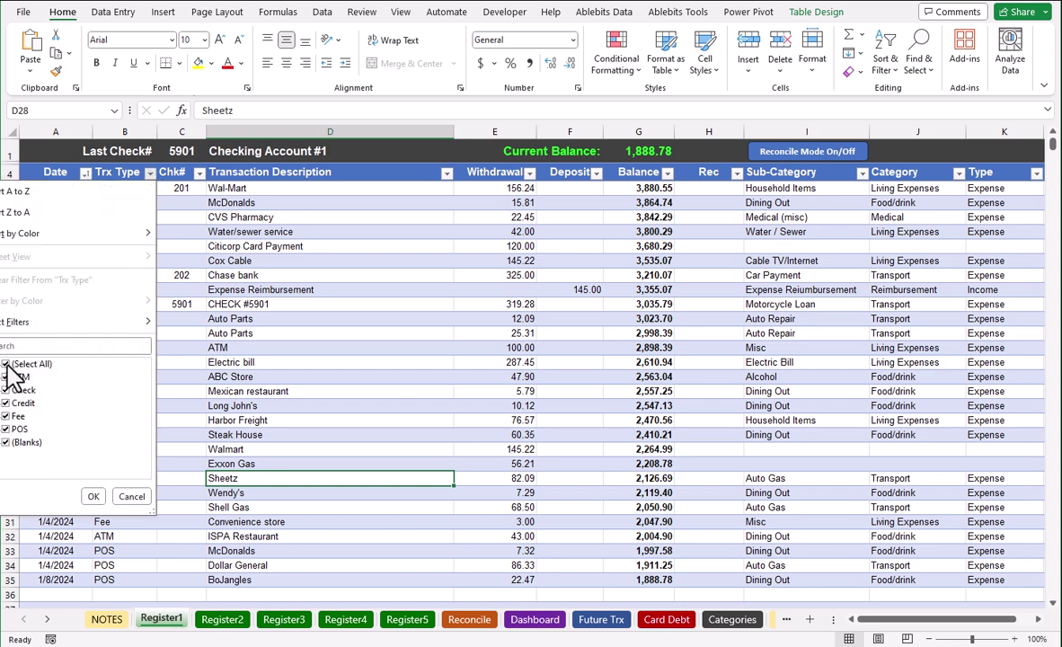
{"action": "left_click", "coordinate": [7, 364]}
{"action": "left_click", "coordinate": [12, 376]}
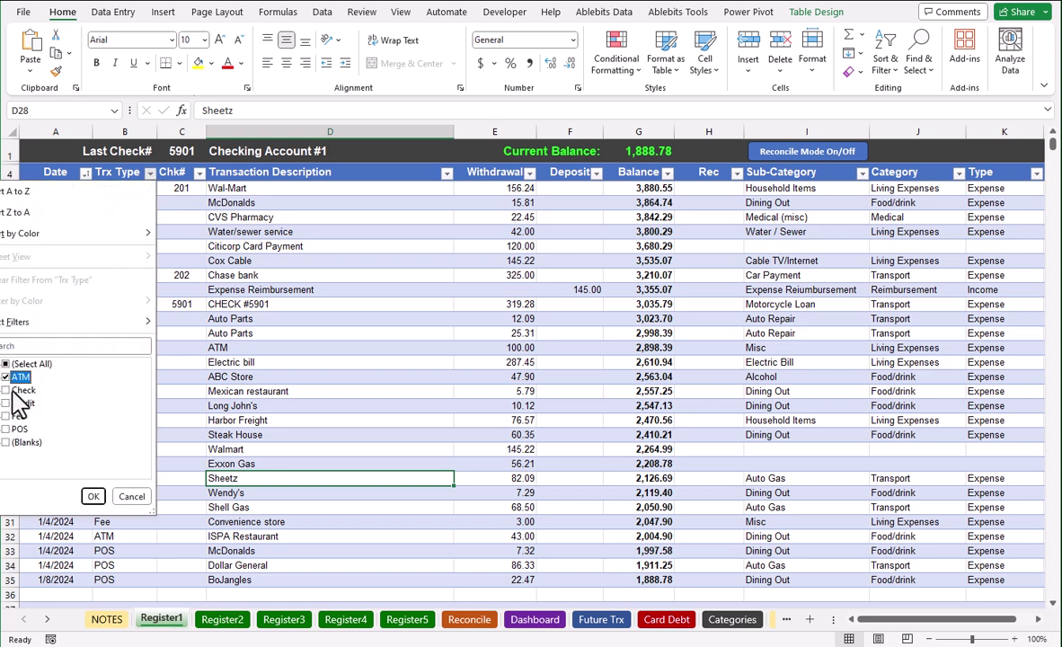
{"action": "left_click", "coordinate": [92, 496]}
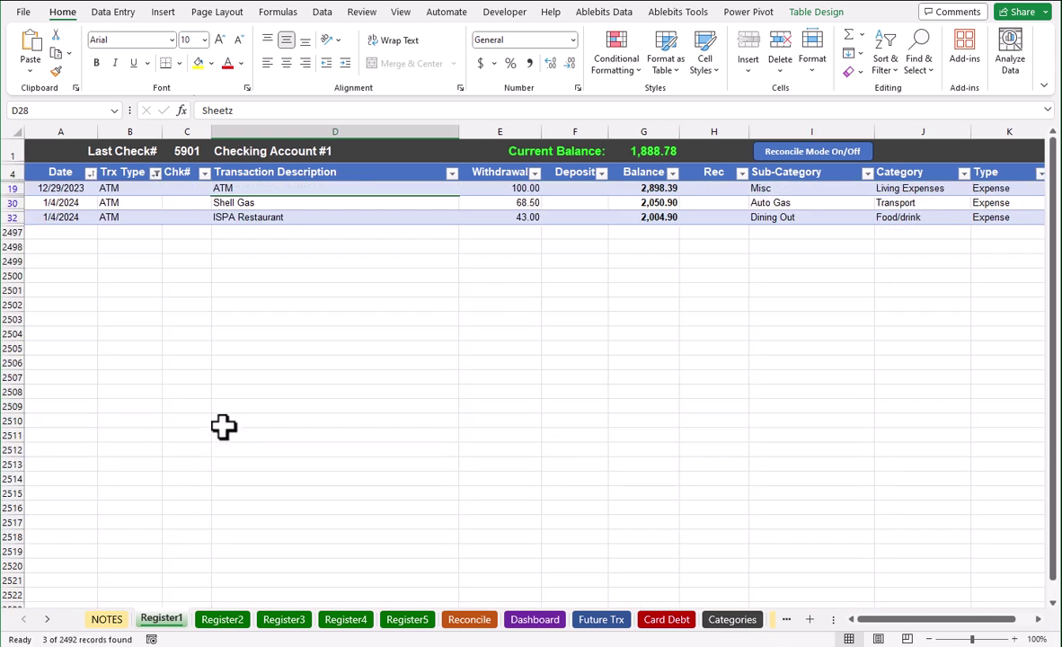
{"action": "left_click", "coordinate": [154, 172]}
{"action": "left_click", "coordinate": [75, 279]}
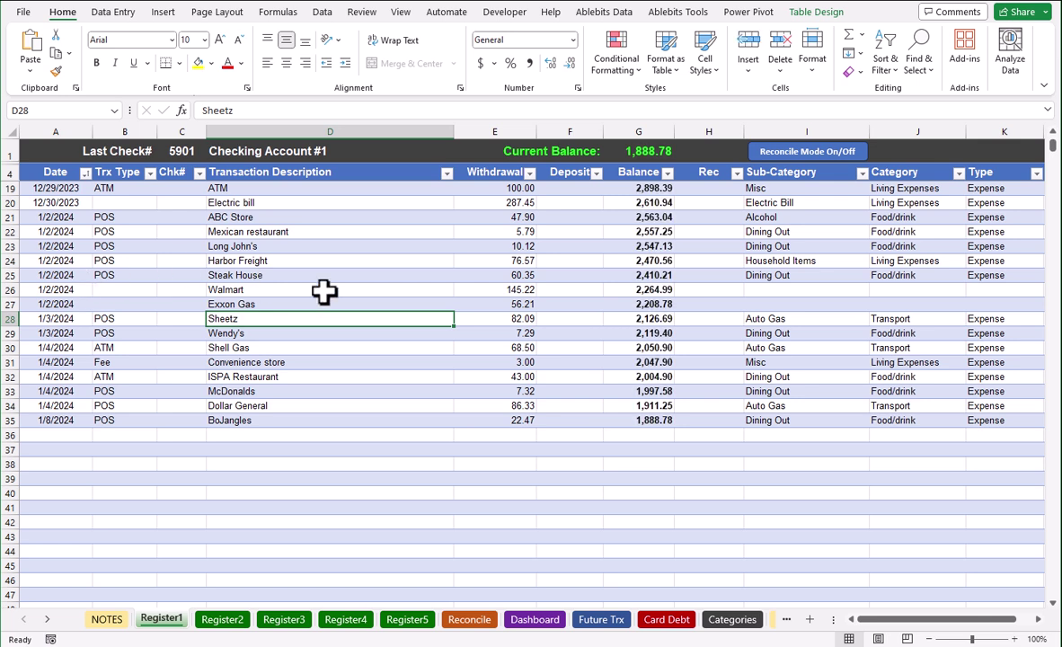
Filter the Sub-Category column to show only Auto Gas transactions
{"action": "key", "text": "Right"}
{"action": "key", "text": "Right"}
{"action": "key", "text": "Right"}
{"action": "key", "text": "Right"}
{"action": "key", "text": "Right"}
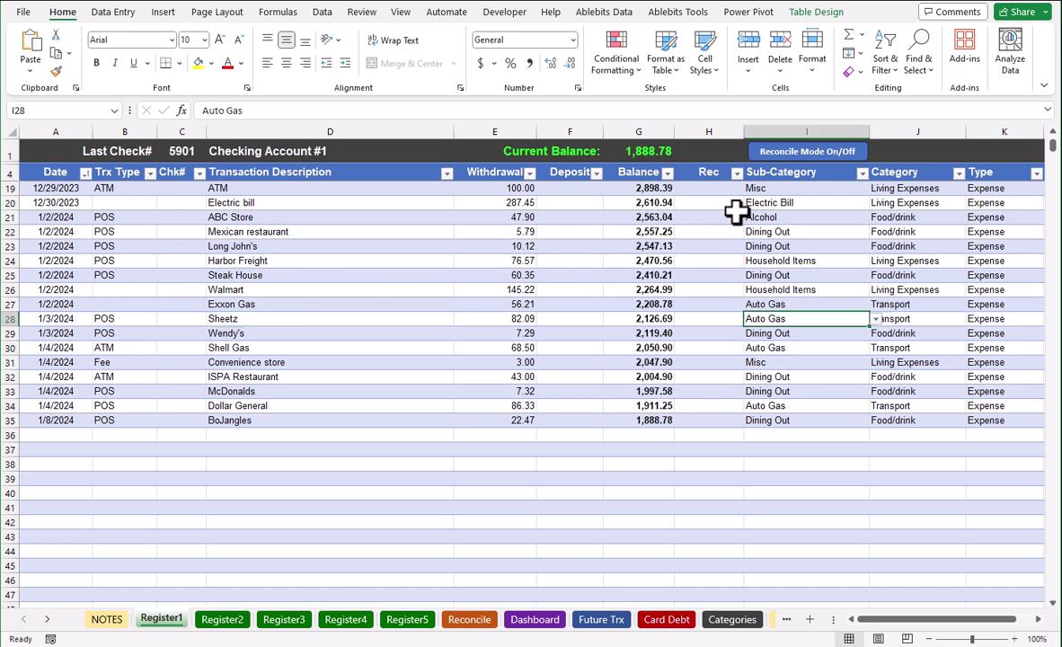
{"action": "left_click", "coordinate": [862, 173]}
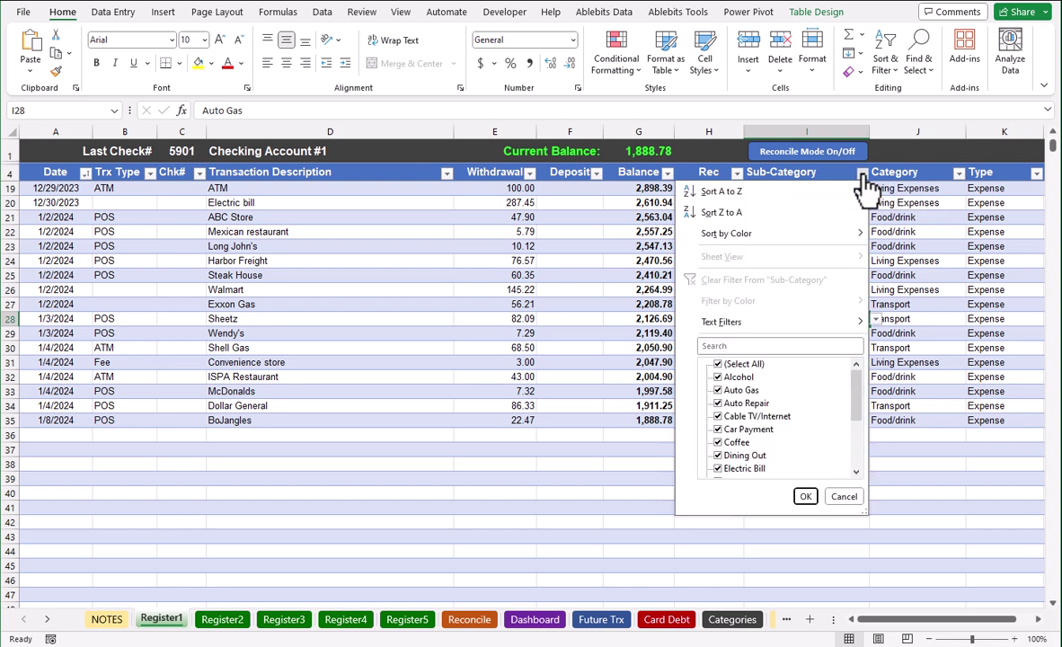
{"action": "left_click", "coordinate": [718, 363]}
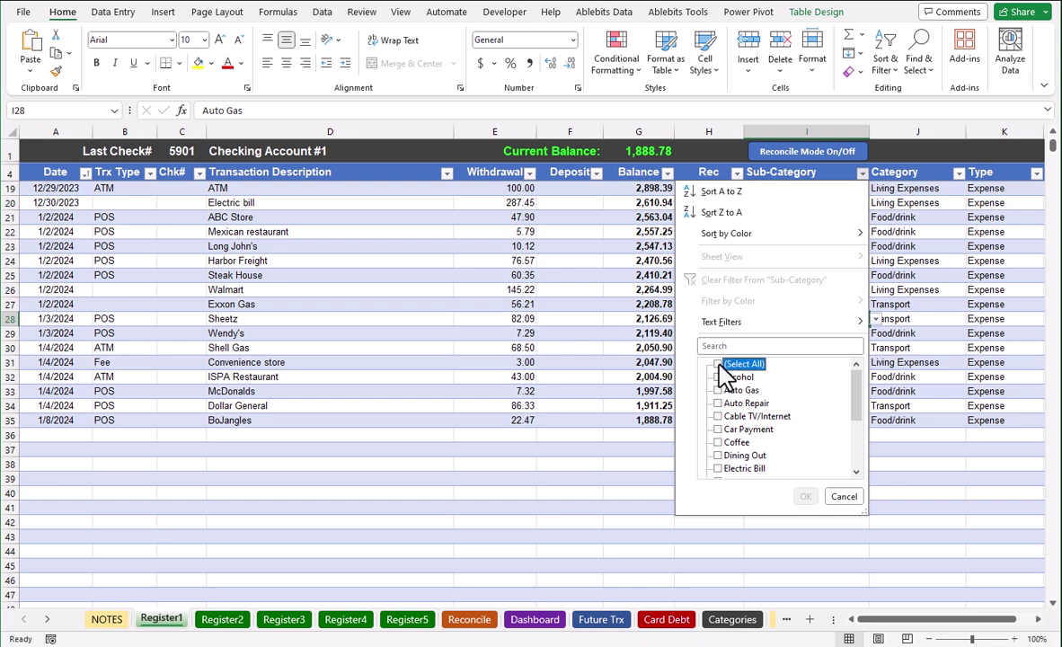
{"action": "left_click", "coordinate": [717, 391]}
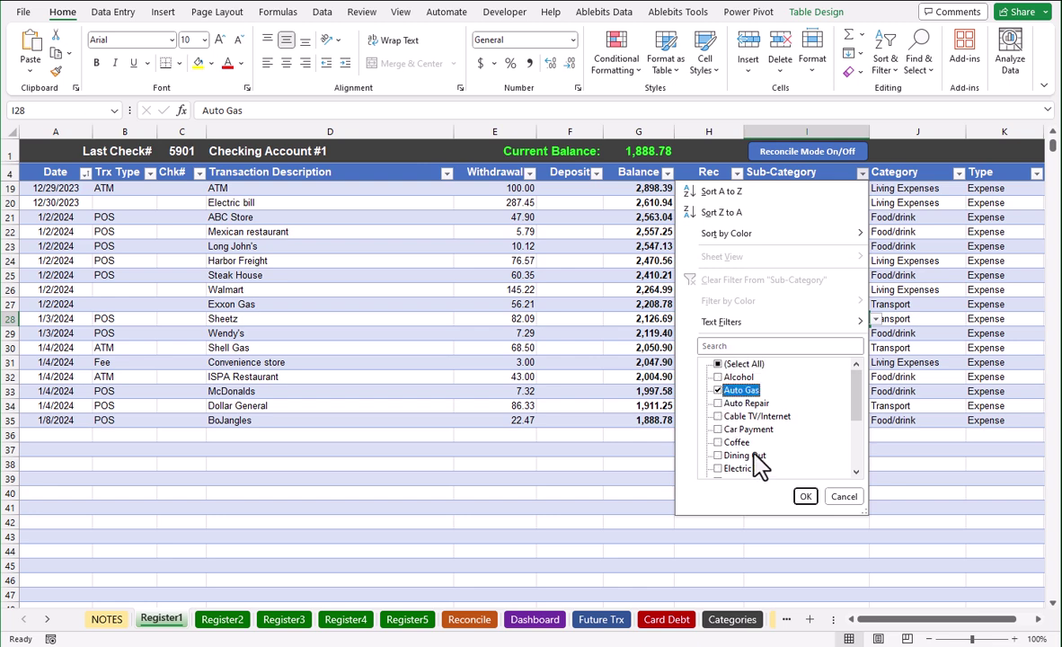
{"action": "left_click", "coordinate": [806, 497]}
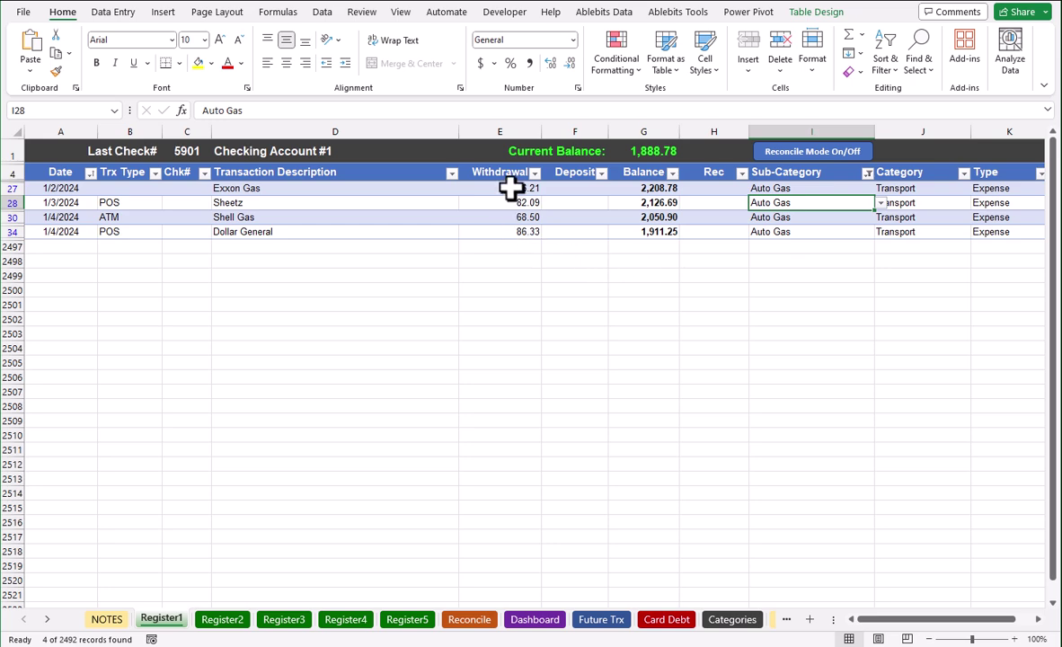
Select the withdrawals of the filtered Auto Gas transactions to see their sum, and clear the Sub-Category filter
{"action": "left_click_drag", "start_coordinate": [512, 187], "coordinate": [512, 231]}
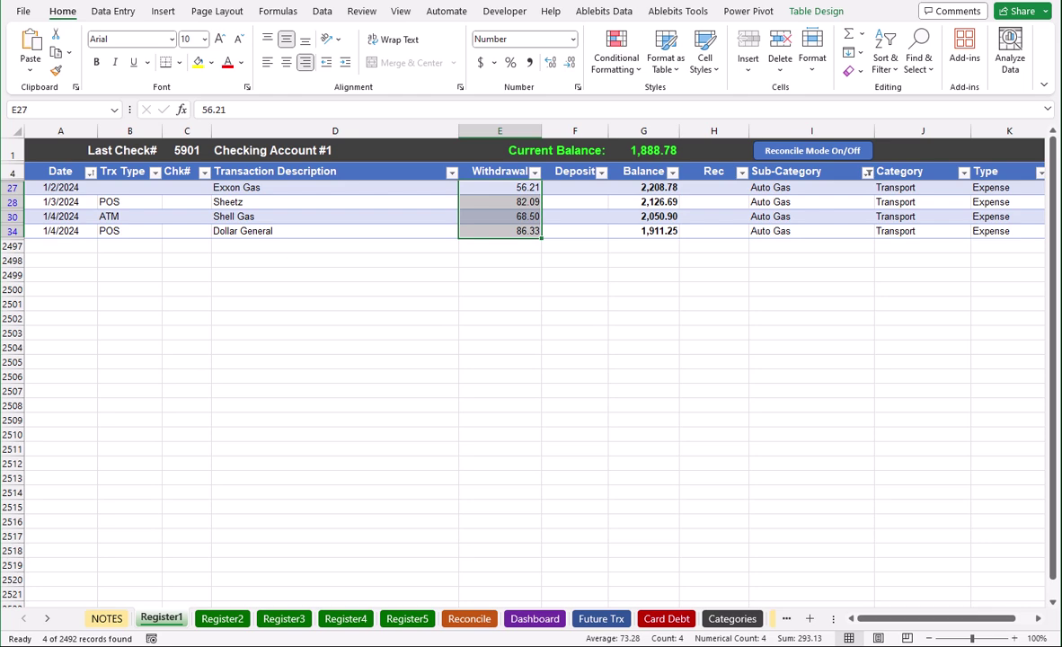
{"action": "left_click", "coordinate": [867, 172]}
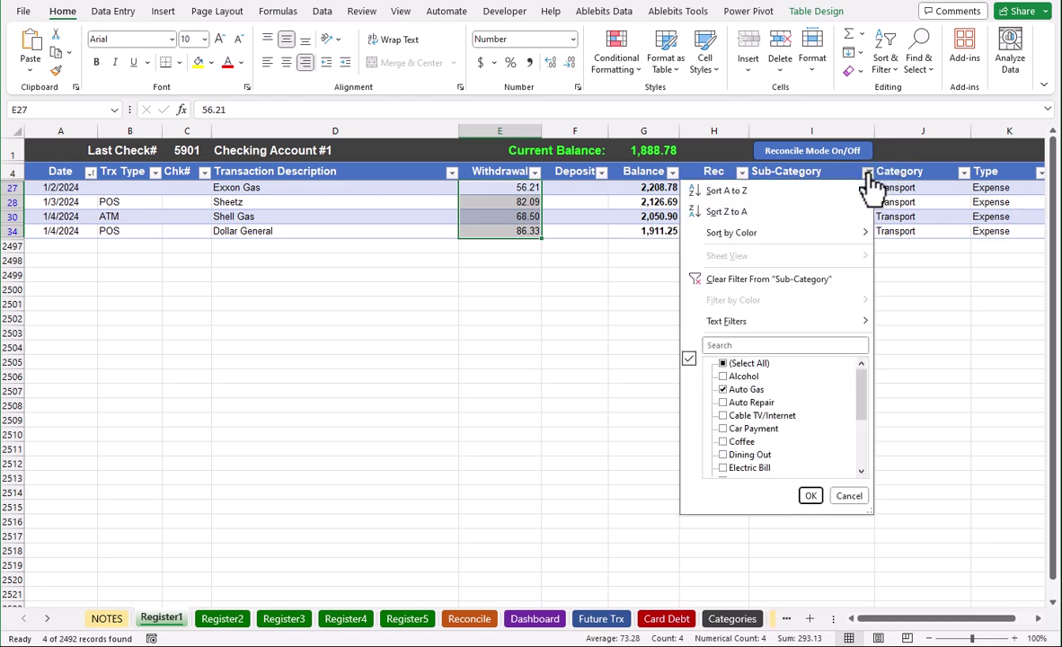
{"action": "left_click", "coordinate": [751, 280]}
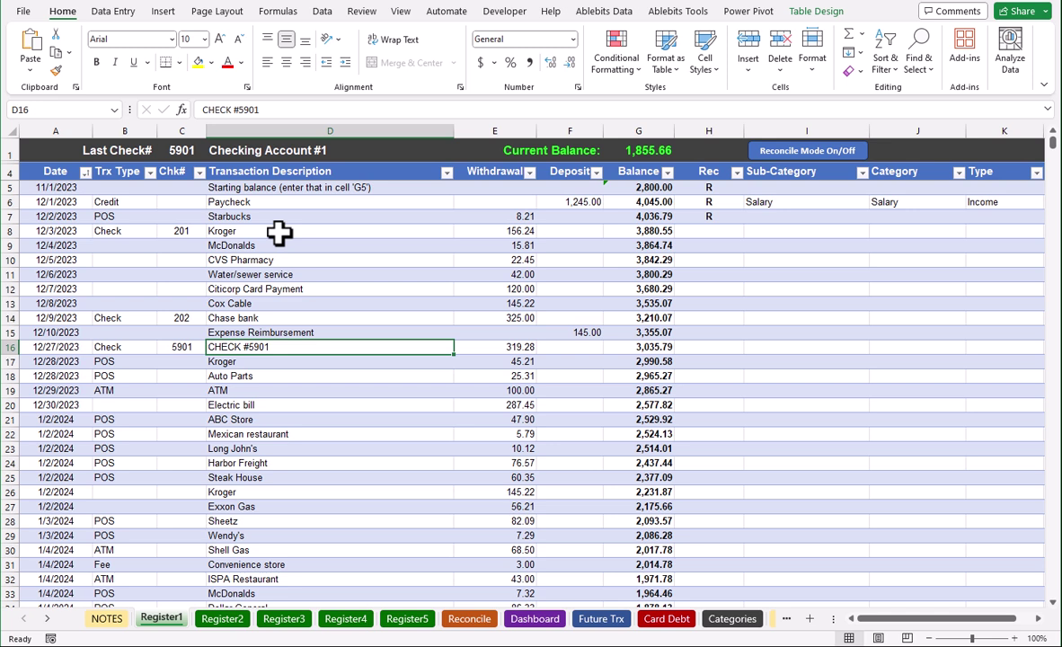
Filter the Transaction Description column to the entries matching "kroger"
{"action": "left_click", "coordinate": [446, 173]}
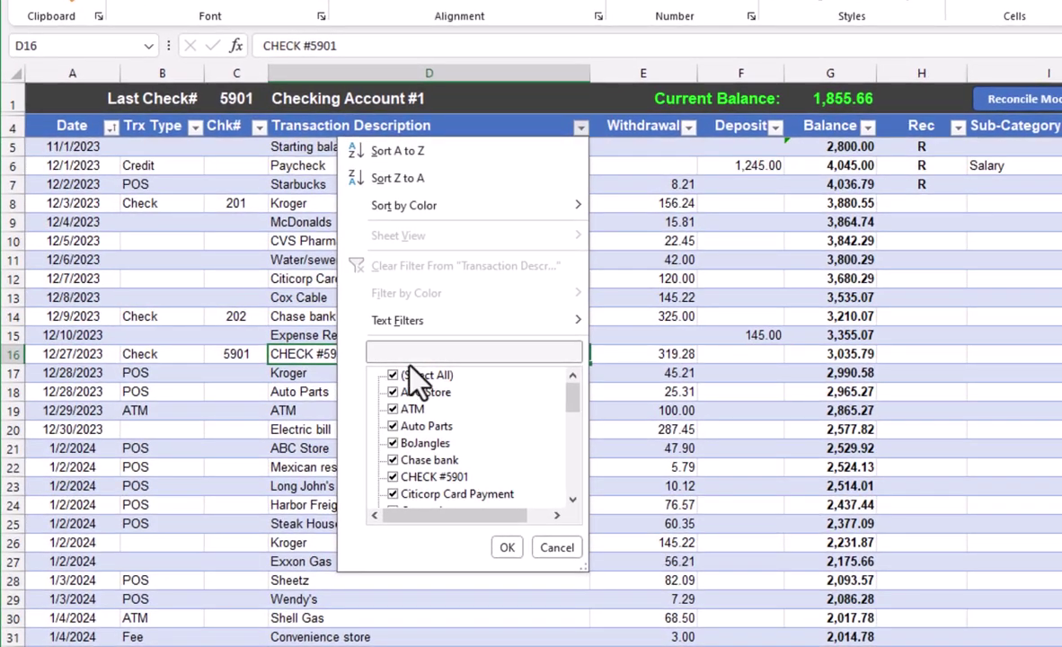
{"action": "left_click", "coordinate": [422, 350]}
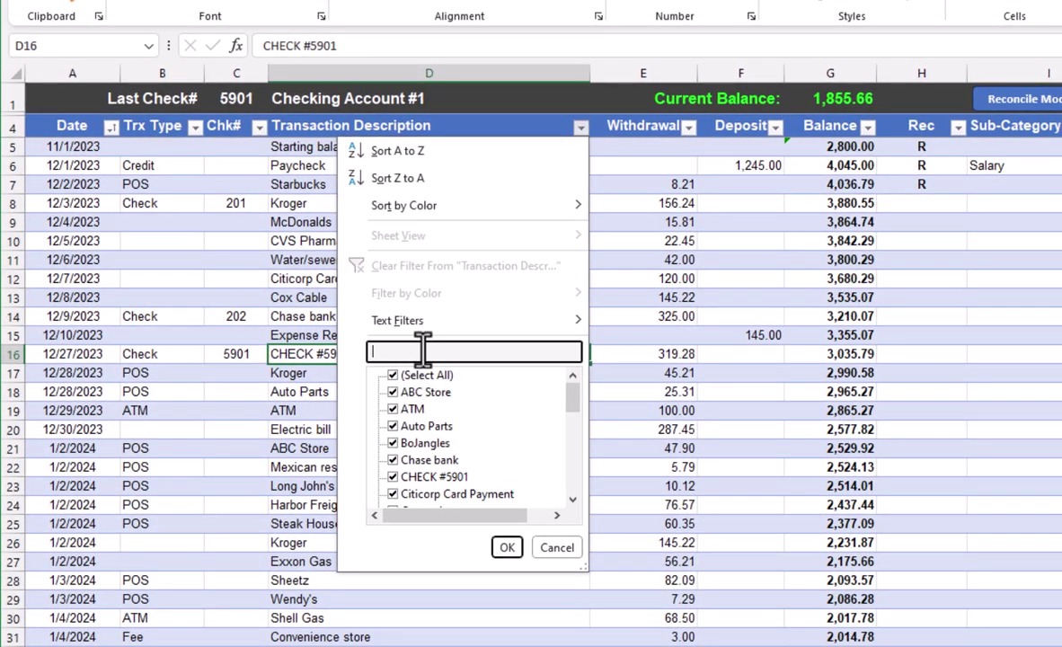
{"action": "type", "text": "kroger"}
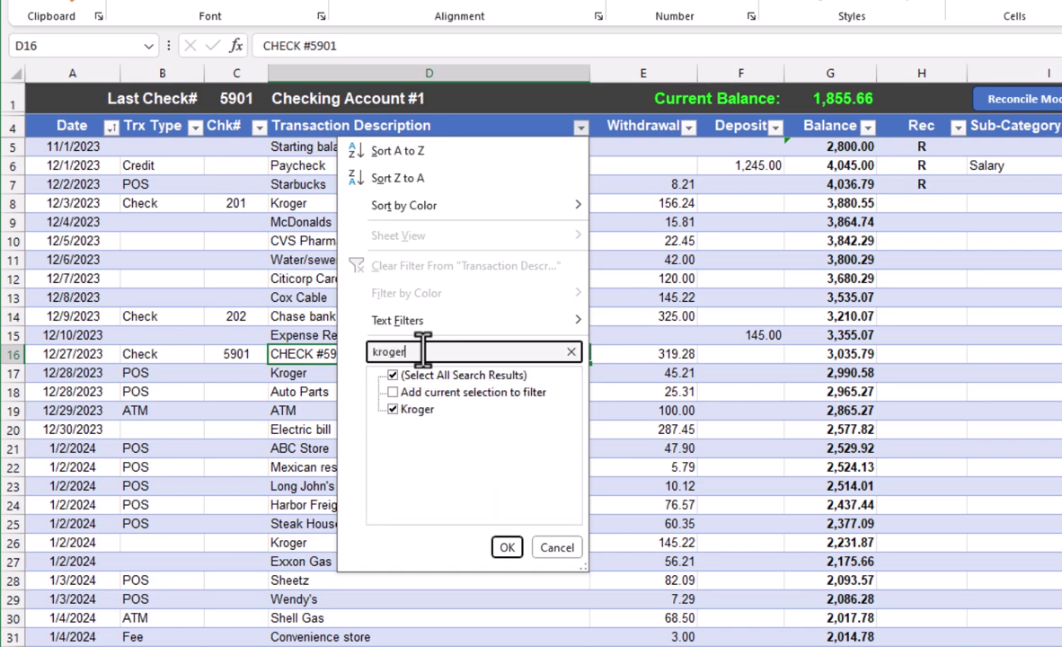
{"action": "left_click", "coordinate": [506, 547]}
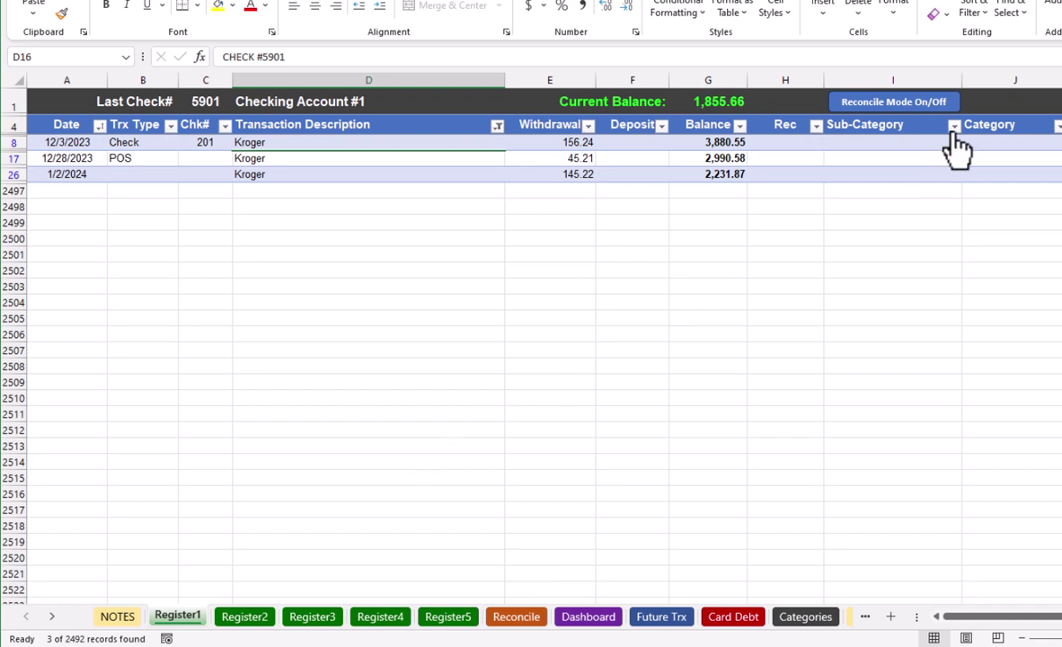
Set the sub-category of the 12/3/2023 Kroger transaction to Groceries and fill it down to the other filtered Kroger transactions
{"action": "left_click", "coordinate": [896, 144]}
{"action": "type", "text": "gro"}
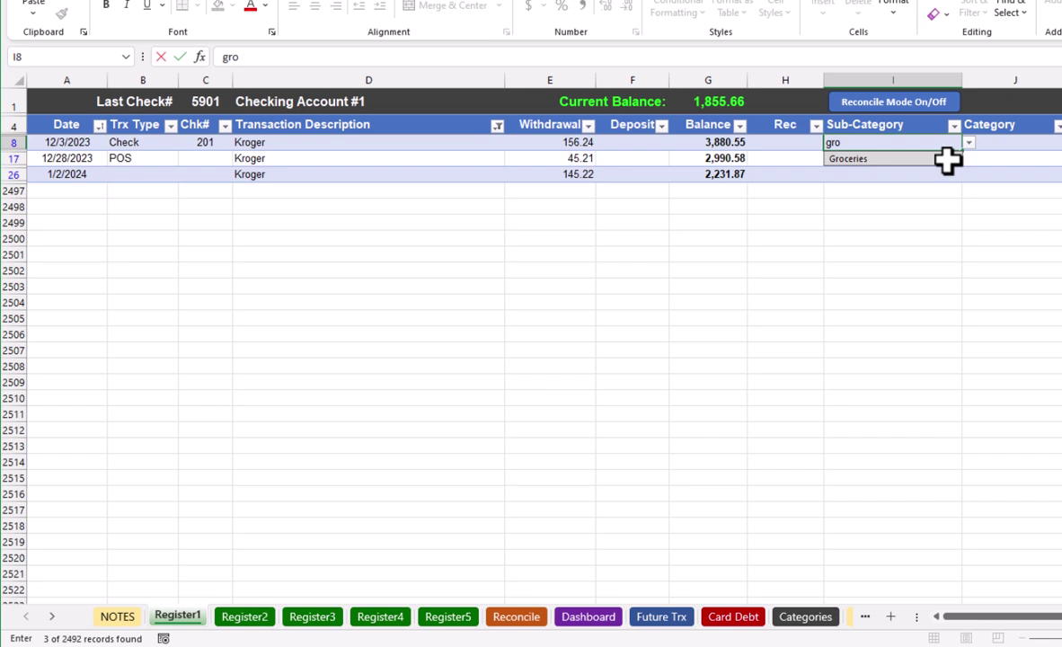
{"action": "left_click", "coordinate": [948, 160]}
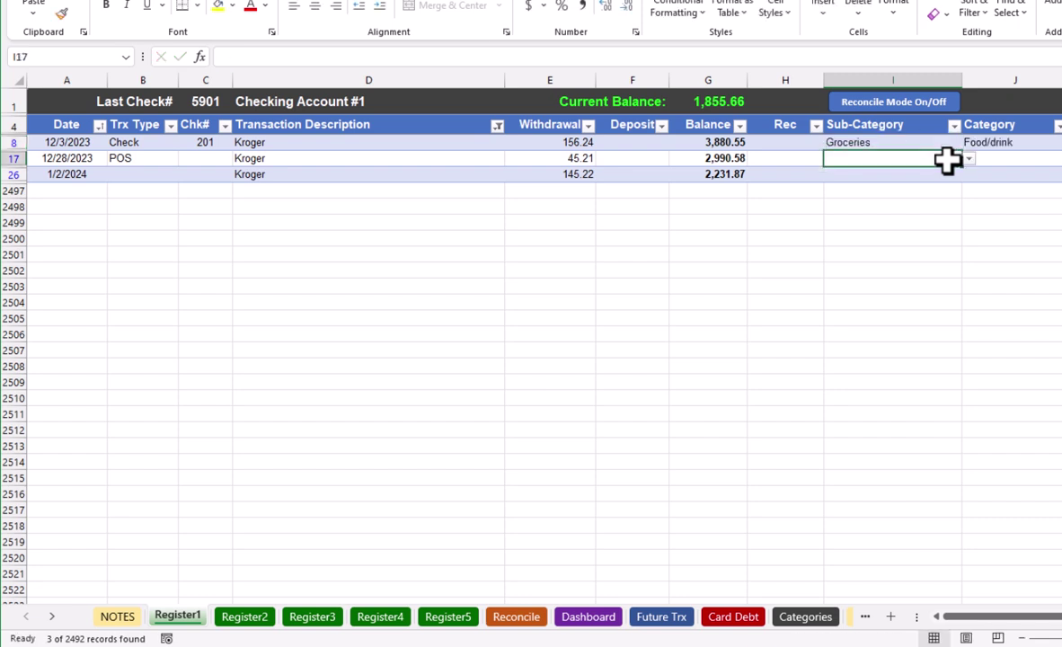
{"action": "left_click", "coordinate": [902, 142]}
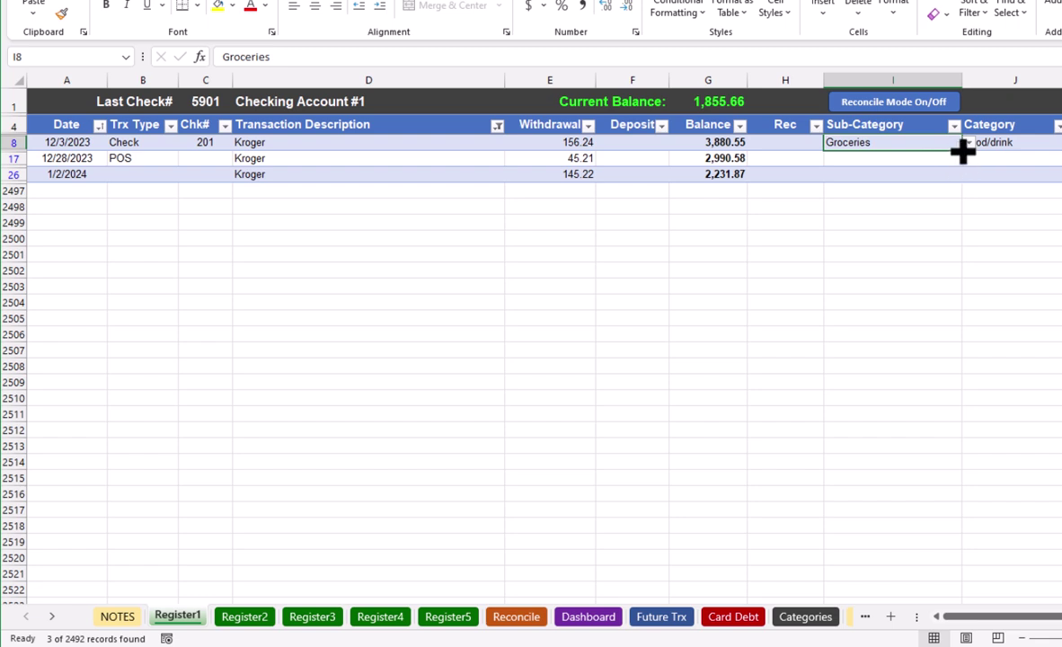
{"action": "left_click_drag", "start_coordinate": [962, 153], "coordinate": [962, 183]}
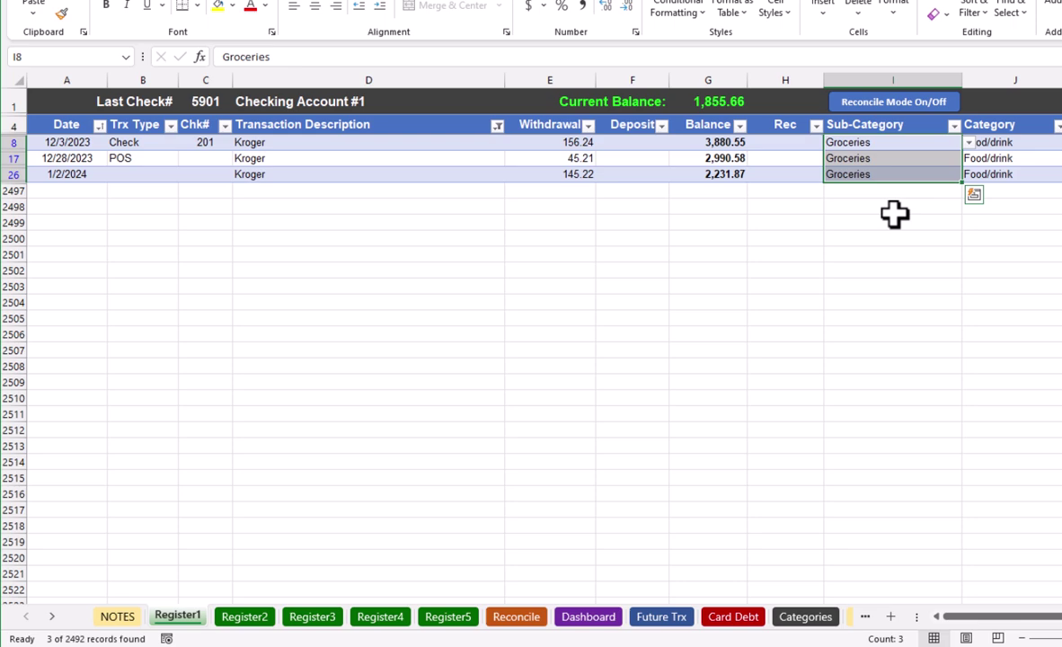
Clear the filter from the Transaction Description column to show the whole register again
{"action": "left_click", "coordinate": [497, 126]}
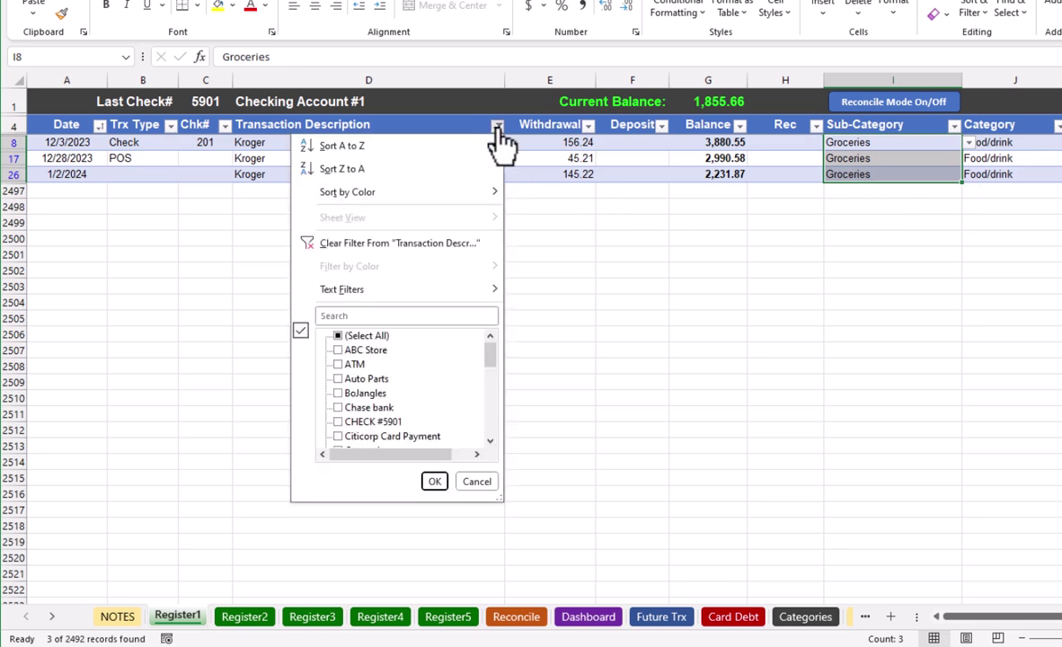
{"action": "left_click", "coordinate": [376, 249]}
{"action": "left_click", "coordinate": [867, 331]}
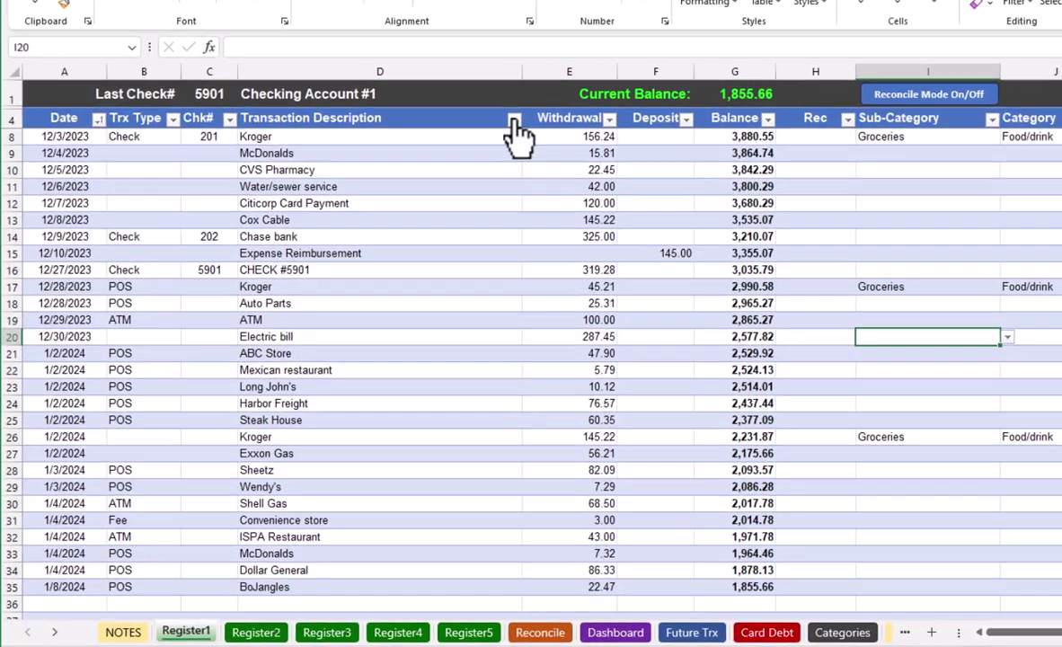
Filter the Transaction Description column to the entries matching "mcdon"
{"action": "left_click", "coordinate": [447, 171]}
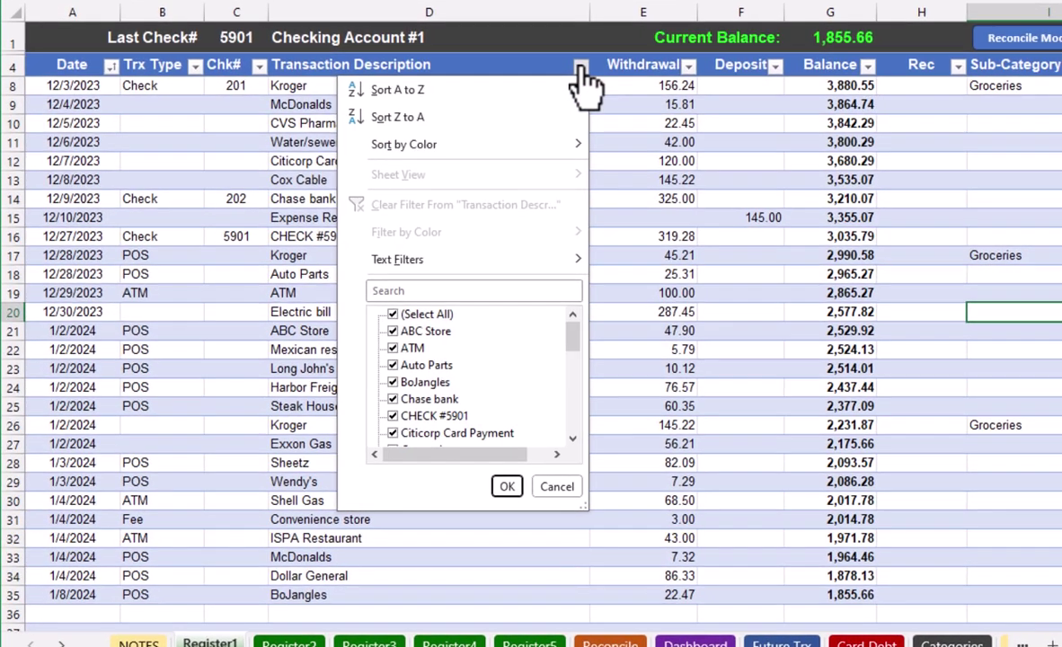
{"action": "left_click", "coordinate": [443, 290]}
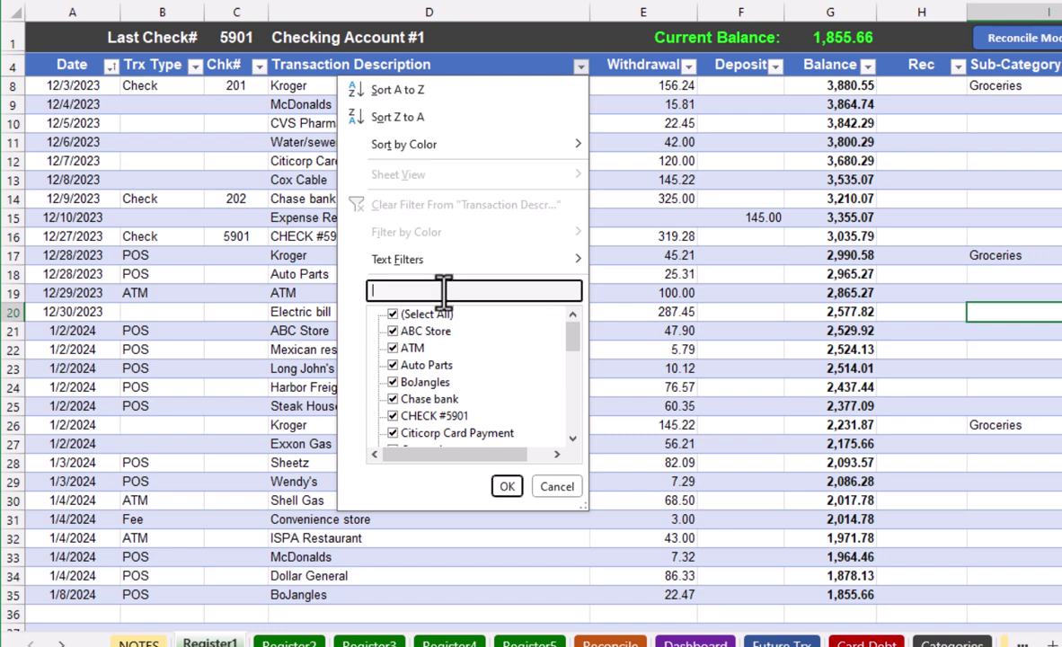
{"action": "type", "text": "mcdon"}
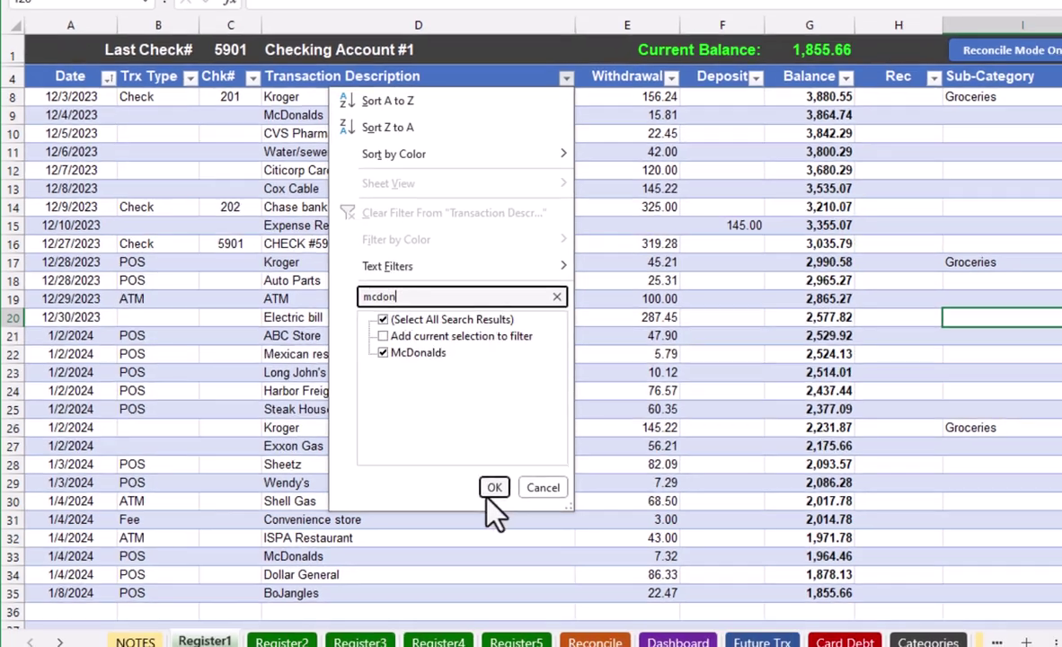
{"action": "left_click", "coordinate": [493, 488]}
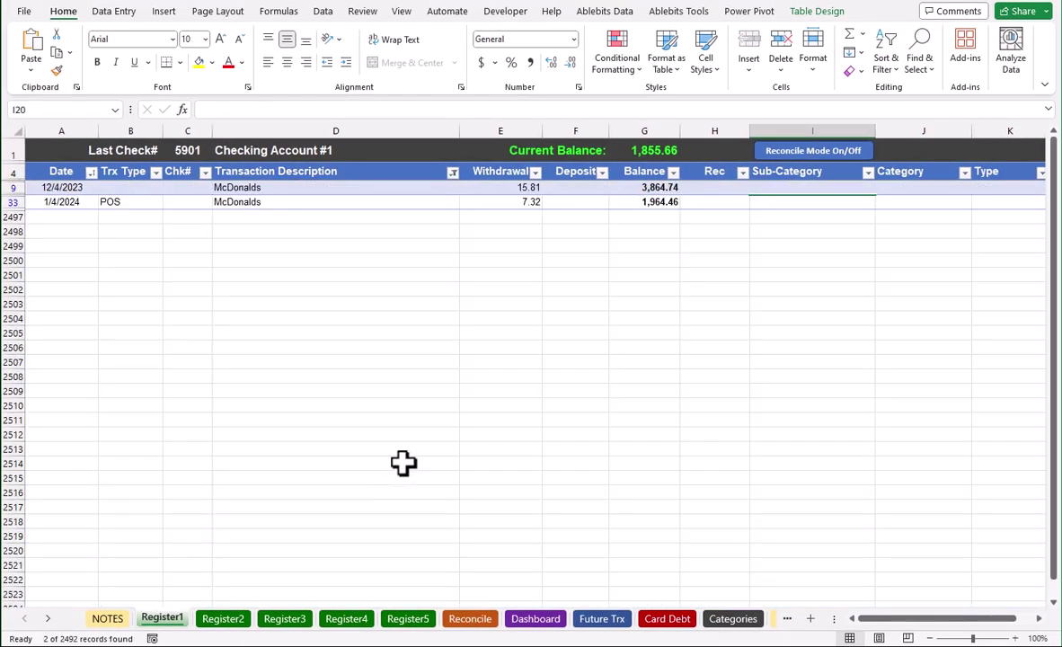
Set the sub-category of both filtered McDonalds transactions to Dining Out, and clear the Transaction Description filter
{"action": "left_click", "coordinate": [812, 186]}
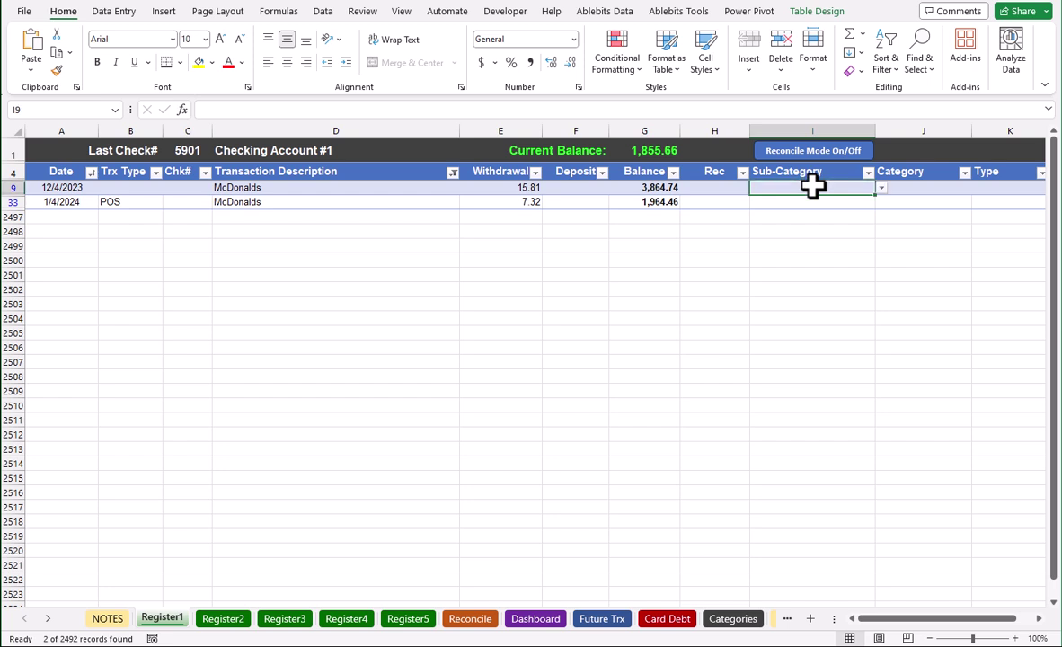
{"action": "type", "text": "din"}
{"action": "key", "text": "Return"}
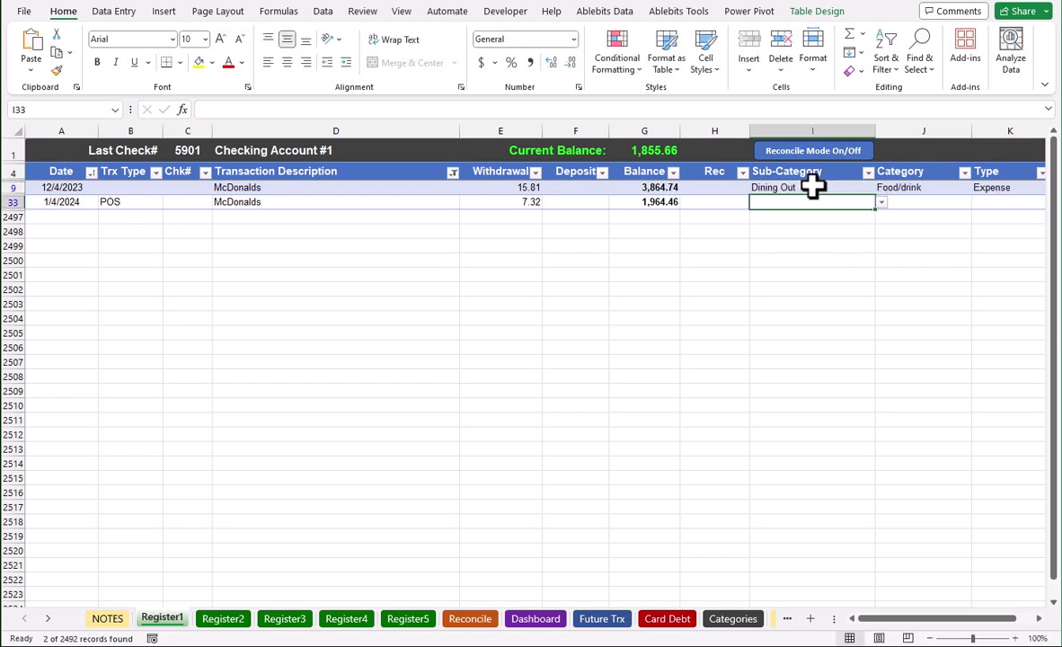
{"action": "type", "text": "din"}
{"action": "key", "text": "Return"}
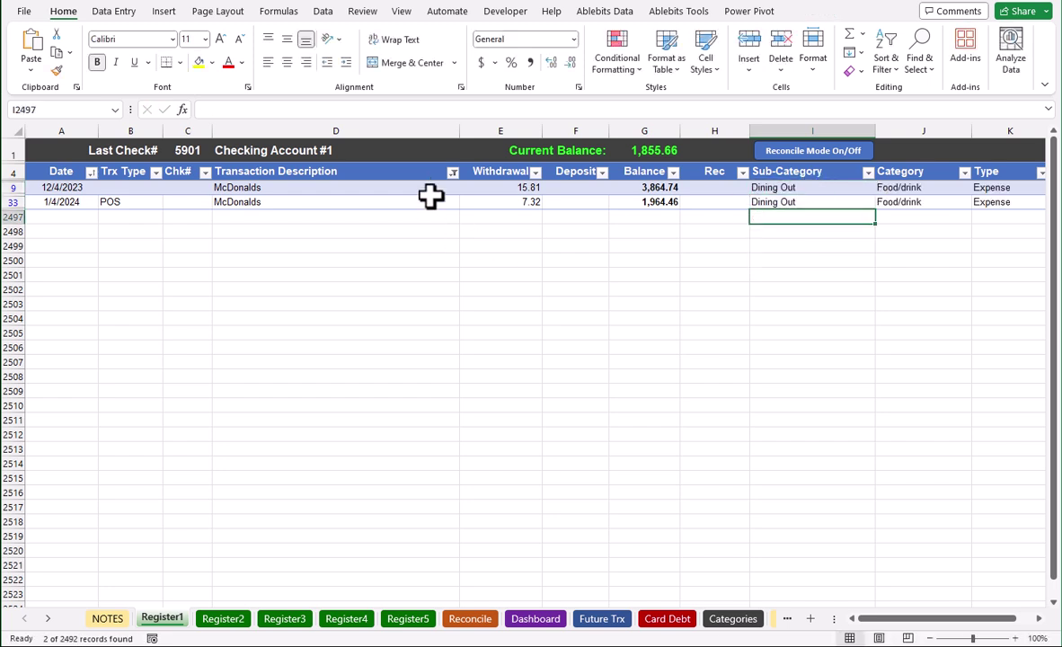
{"action": "left_click", "coordinate": [452, 171]}
{"action": "left_click", "coordinate": [351, 281]}
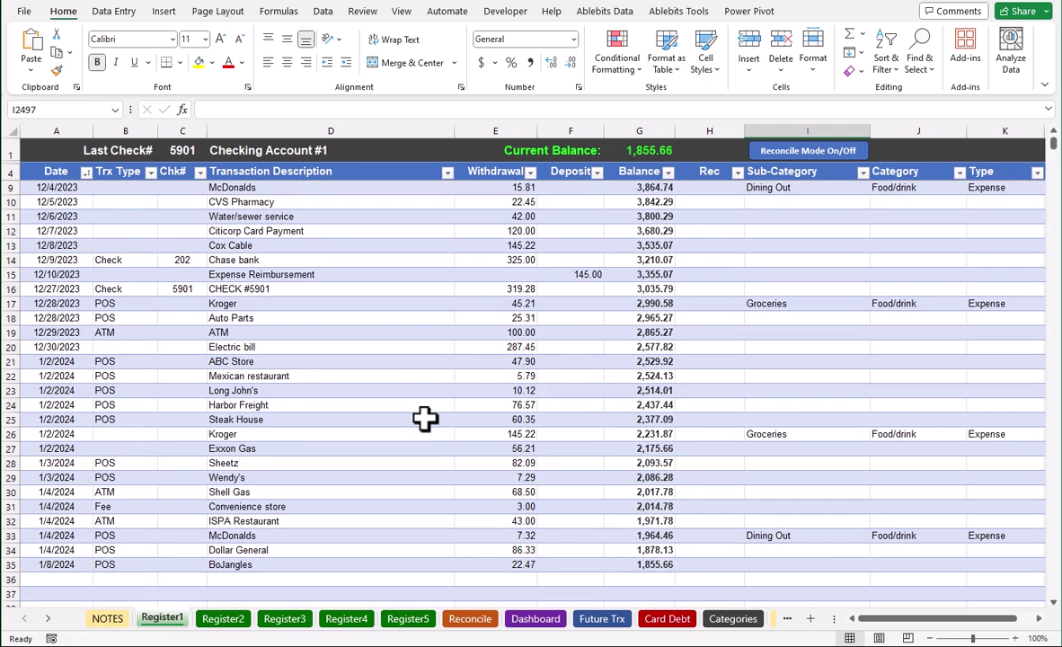